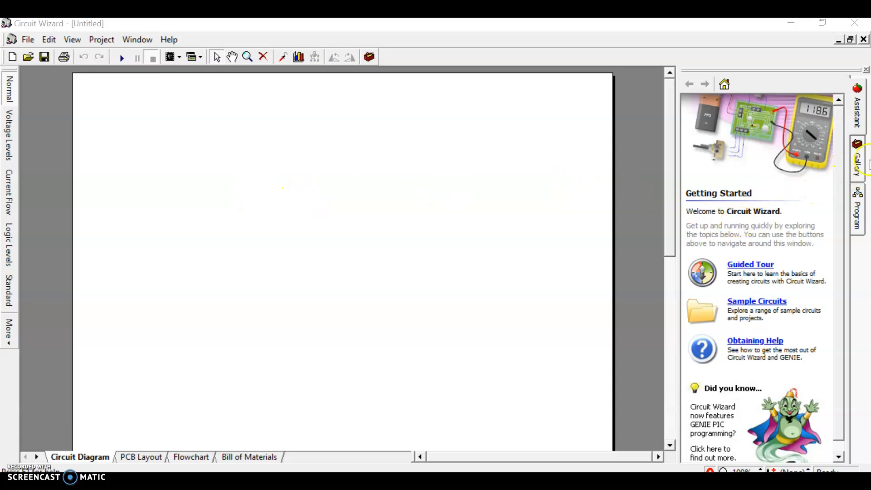
Step: Browse the component gallery's Switches, Input Components and Passive Components categories
left_click(858, 172)
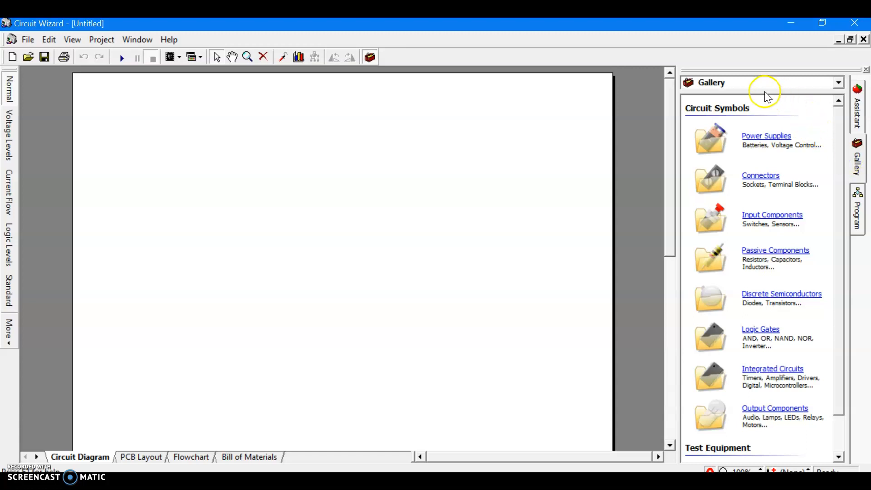
left_click(839, 84)
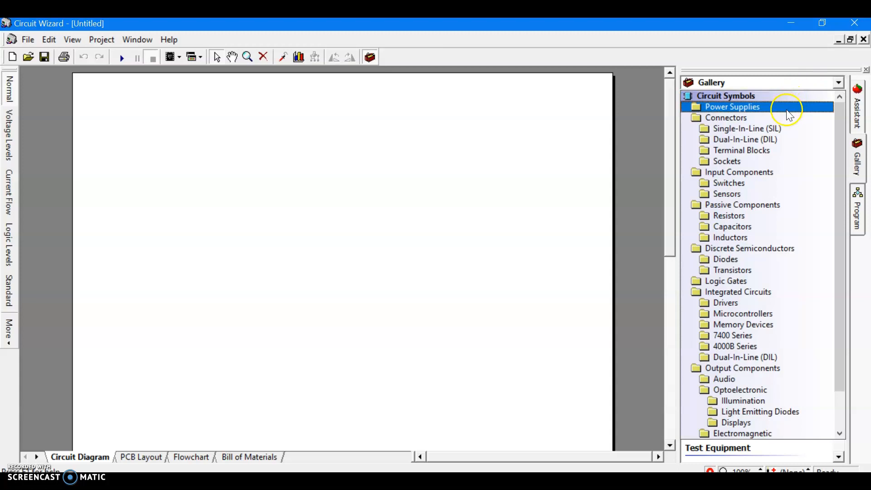
left_click(750, 183)
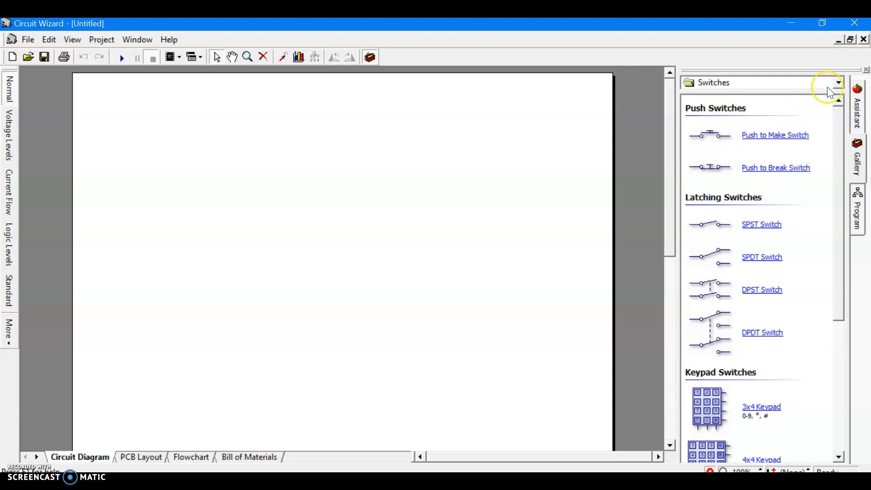
left_click(839, 82)
left_click(744, 129)
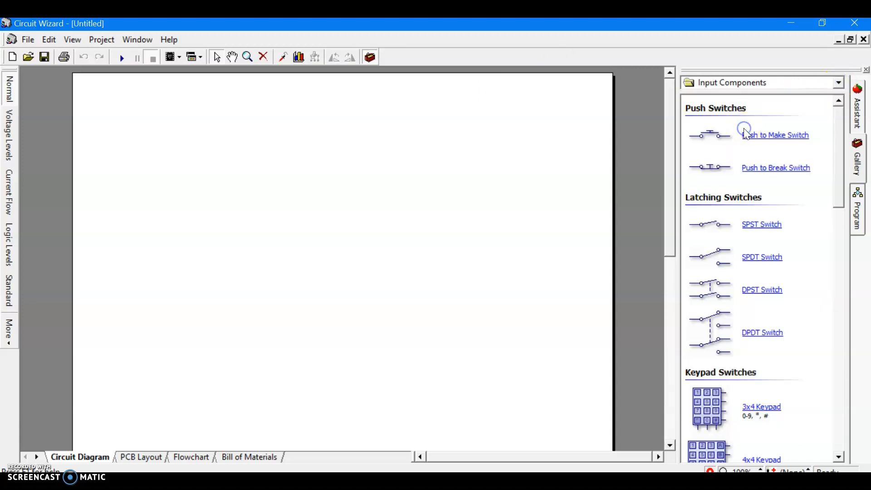
left_click(838, 84)
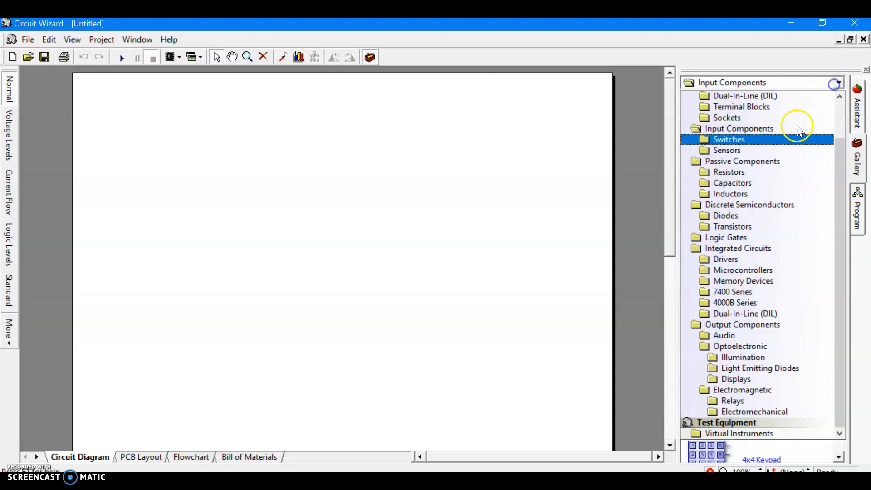
left_click(766, 159)
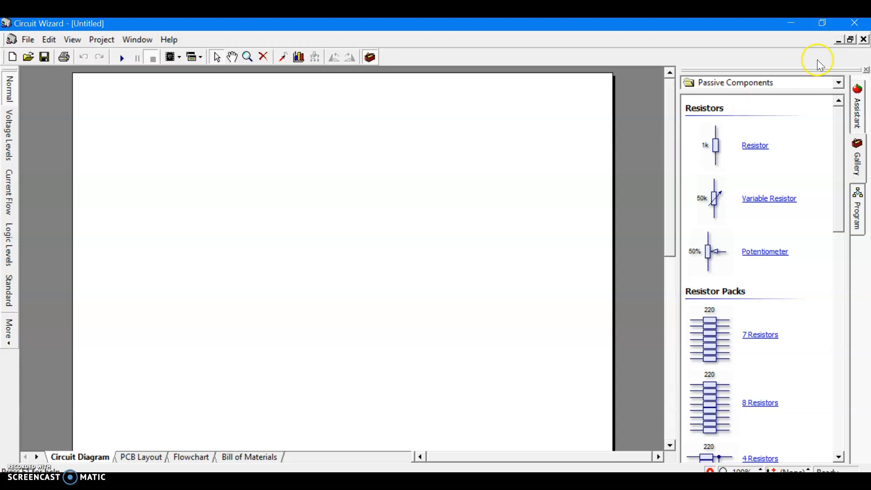
Step: Place a 9V battery from the Power Supplies category near the upper-left corner of the circuit sheet
left_click(838, 83)
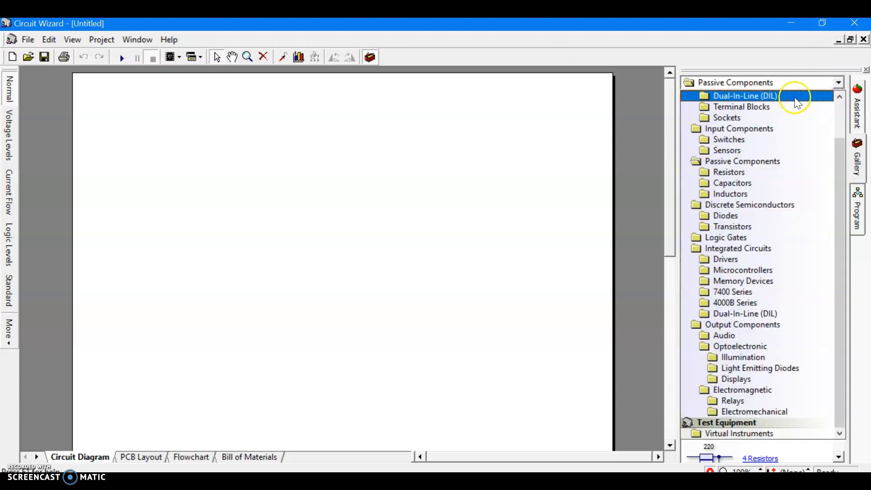
scroll(766, 146, "up", 2)
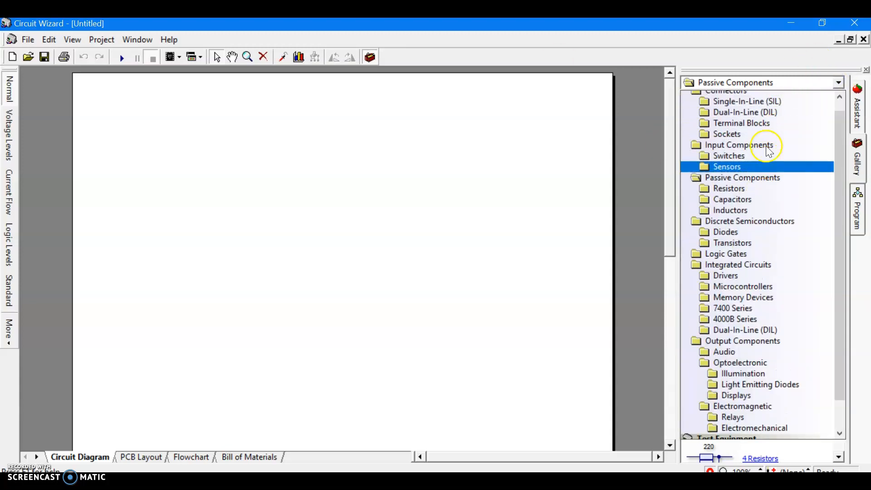
scroll(766, 145, "up", 2)
left_click(768, 117)
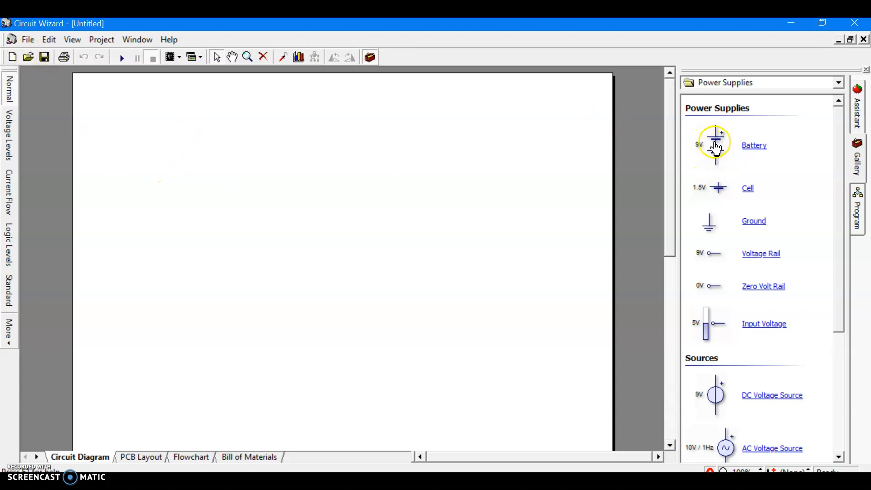
left_click_drag(697, 158, 151, 143)
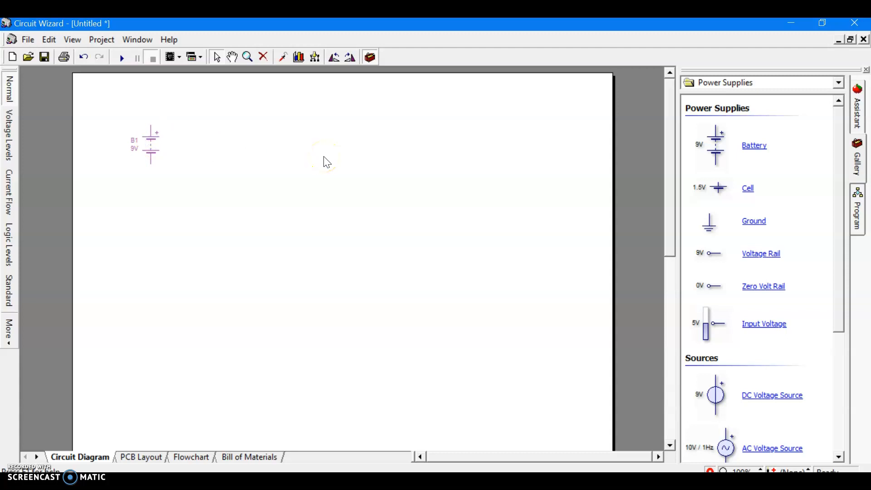
Step: Place a Push to Make Switch from the Switches category to the right of the battery, level with it
left_click(838, 83)
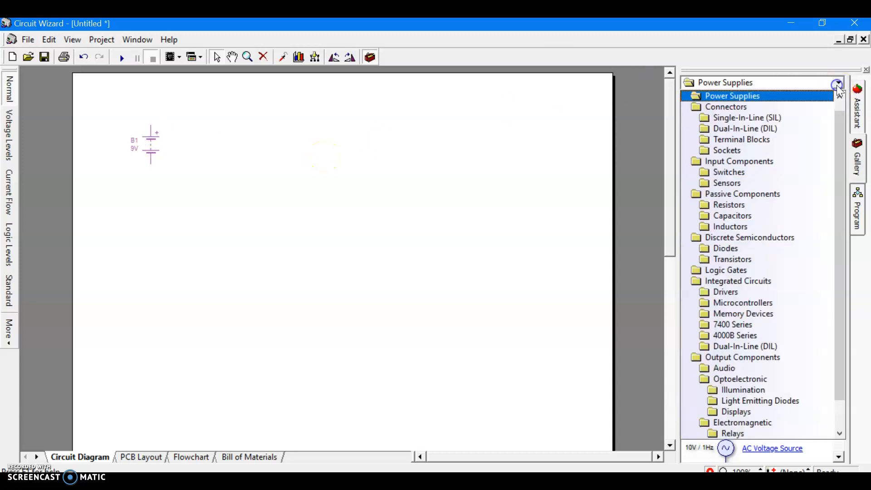
left_click(770, 172)
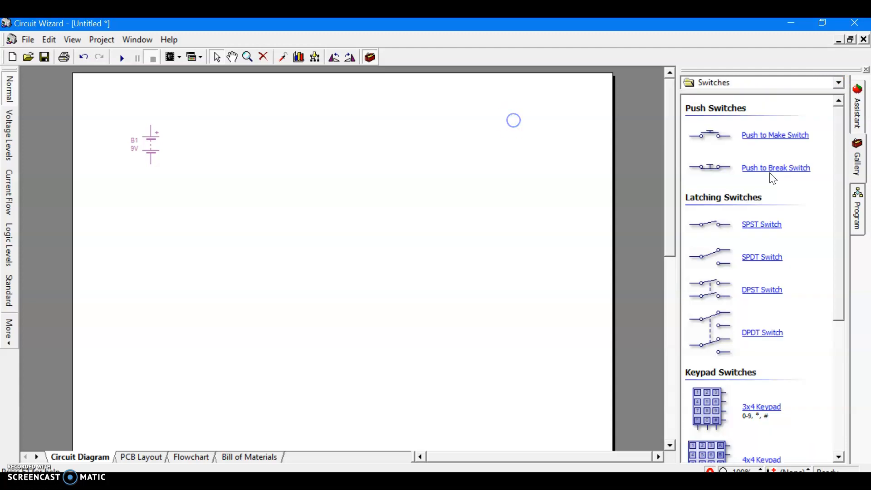
left_click_drag(709, 136, 272, 148)
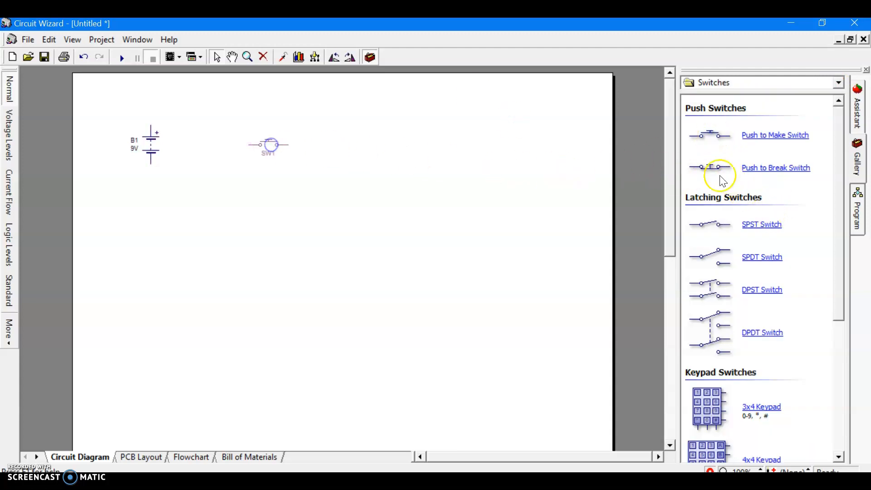
Step: Place a standard LED from the Light Emitting Diodes category below and midway between the battery and the switch
left_click(839, 83)
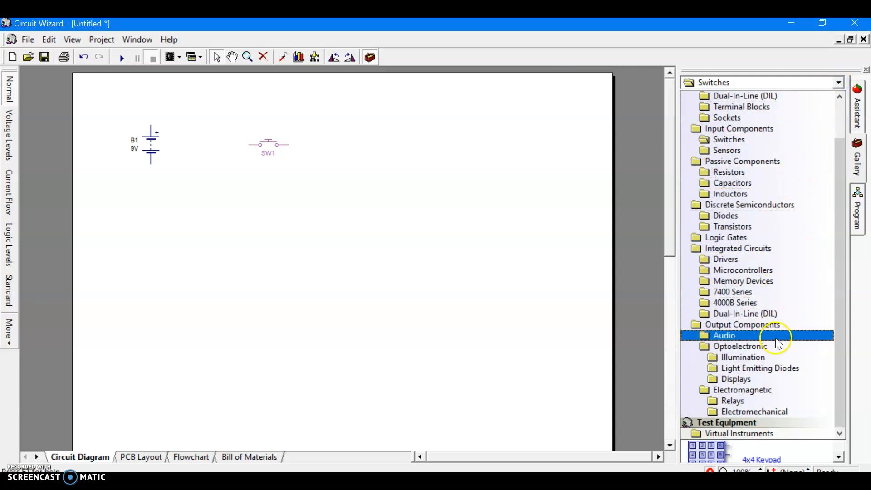
left_click(784, 372)
left_click_drag(709, 142, 224, 249)
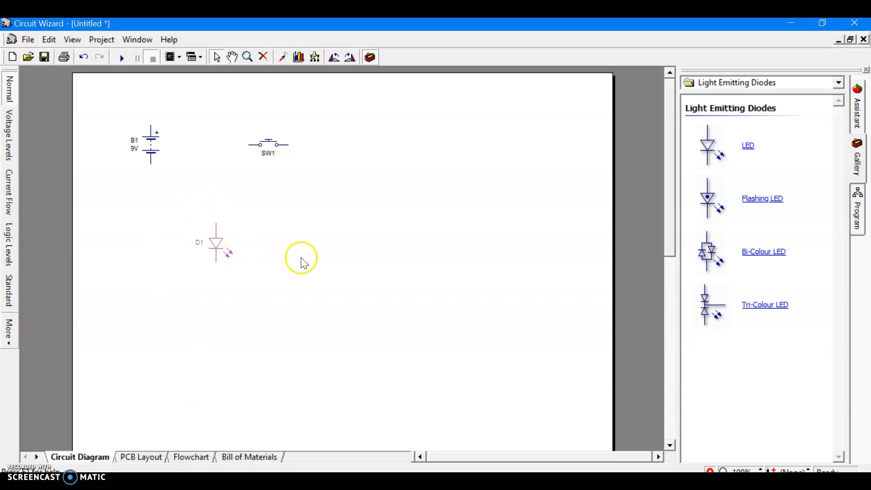
left_click(370, 244)
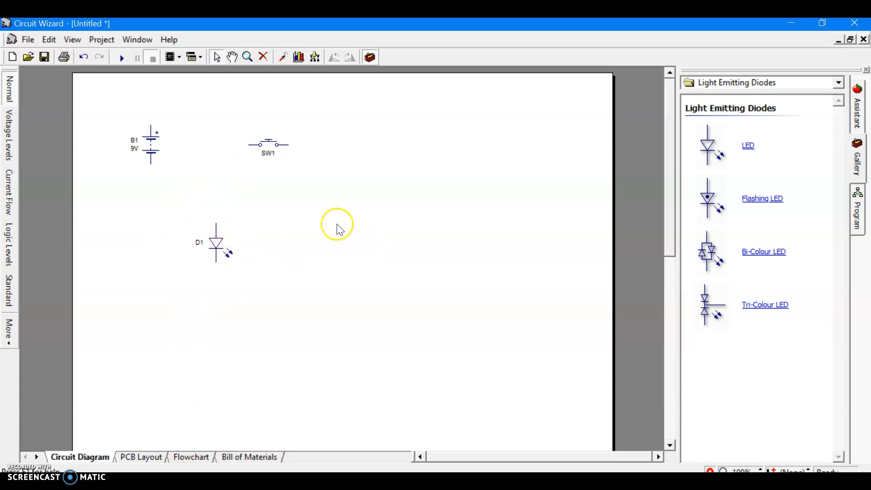
Step: Rotate the battery to horizontal with its positive terminal facing the switch, and rotate the LED to point left
left_click(157, 146)
left_click(282, 173)
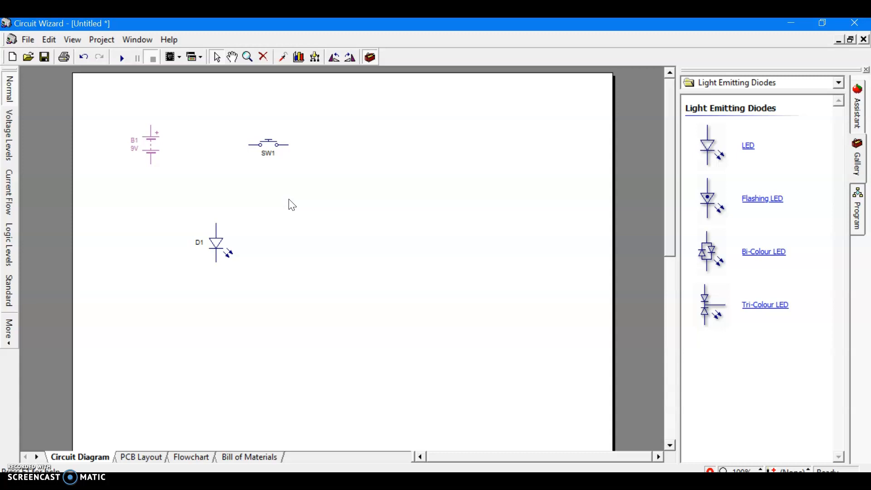
key("ctrl+r")
key("ctrl+r")
key("ctrl+r")
key("ctrl+r")
key("ctrl+r")
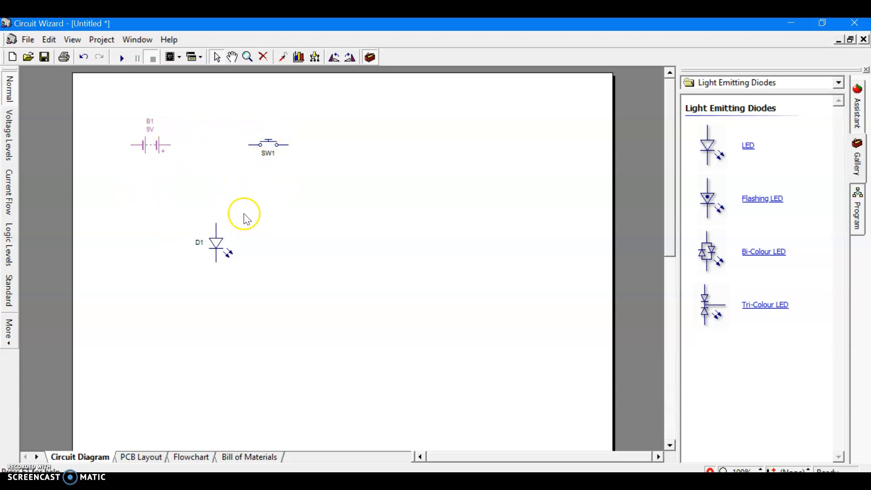
left_click(219, 248)
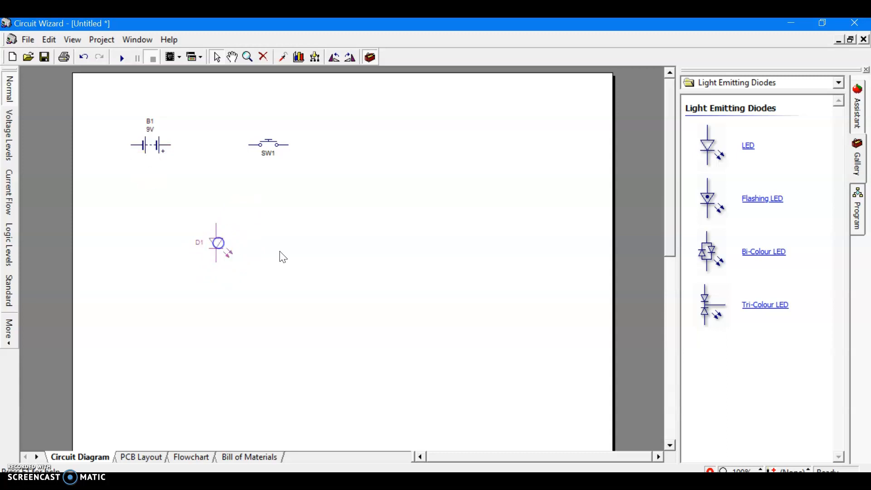
key("ctrl+r")
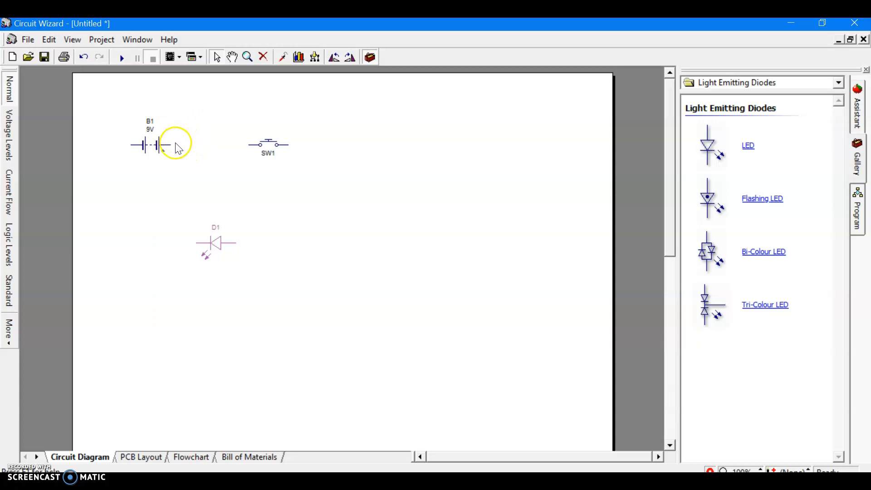
Step: Wire the battery's positive terminal to the switch, the switch to the LED, and the LED back to the battery's negative terminal
mouse_move(172, 146)
mouse_move(173, 146)
left_mouse_down()
mouse_move(219, 136)
mouse_move(248, 145)
left_mouse_up()
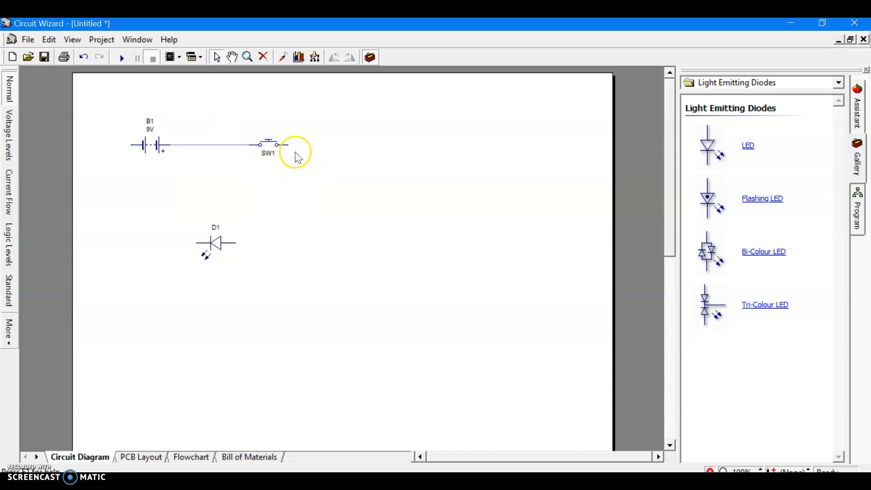
left_click_drag(299, 166, 133, 145)
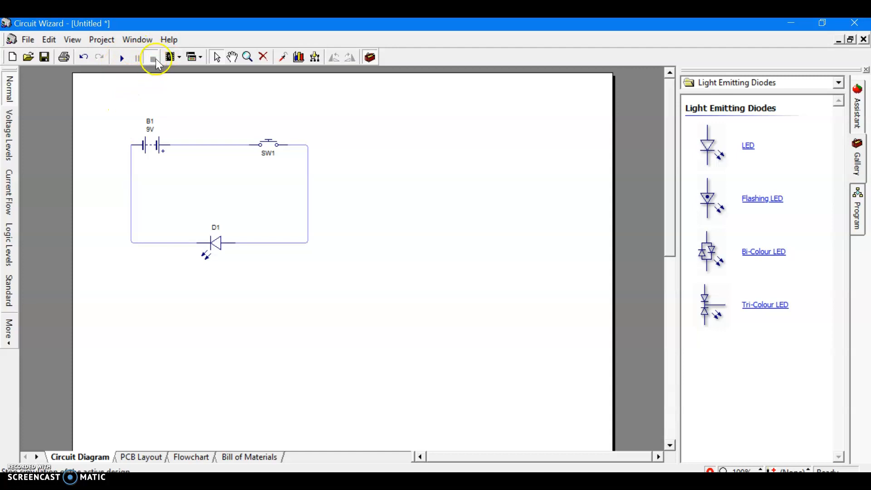
Step: Run the simulation, operate the push switch several times to test the LED, and stop the simulation
left_click(119, 61)
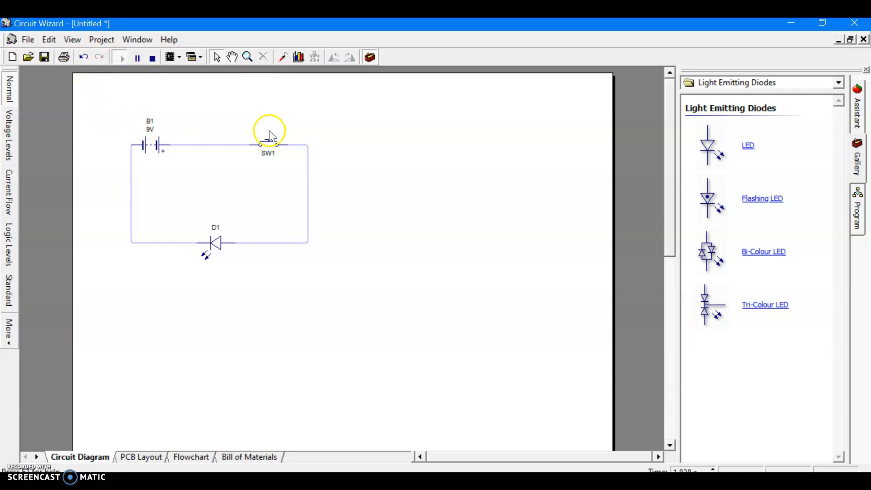
left_click(270, 147)
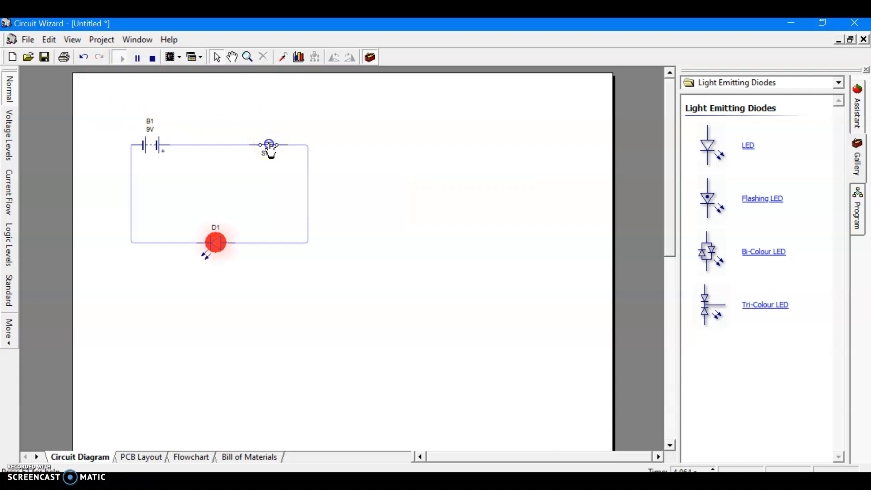
left_click(270, 146)
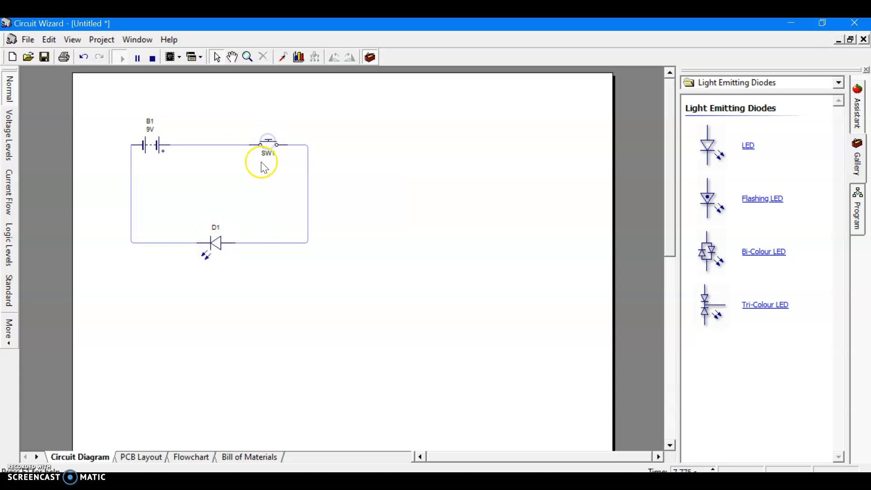
left_click(272, 146)
left_click(265, 135)
left_click(153, 59)
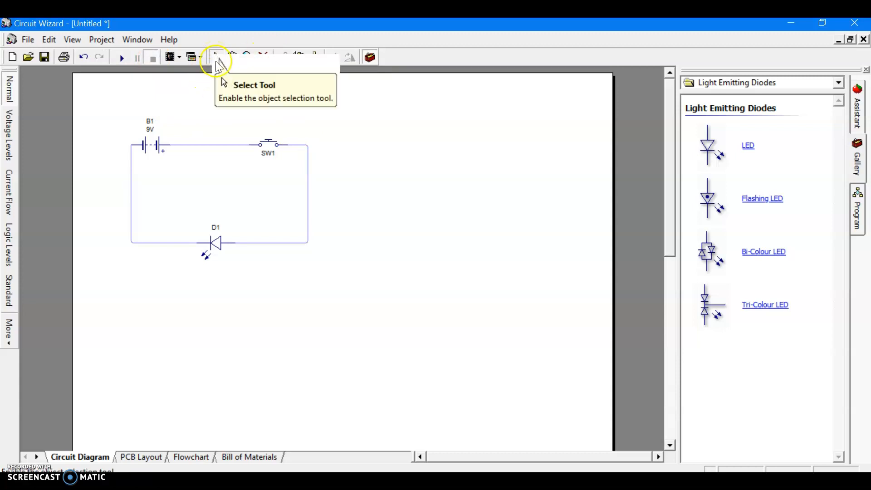
Step: Delete the two wires linking the LED to the switch and to the battery, and return to the Select tool
left_click(264, 57)
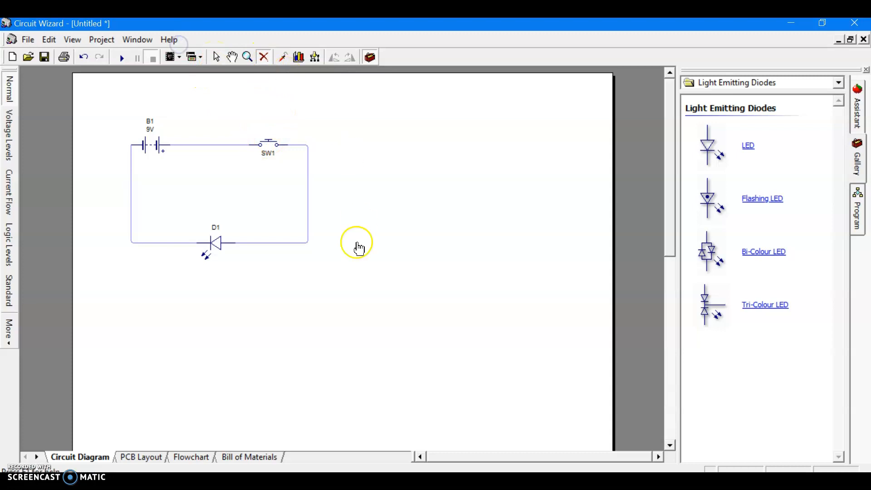
left_click(301, 243)
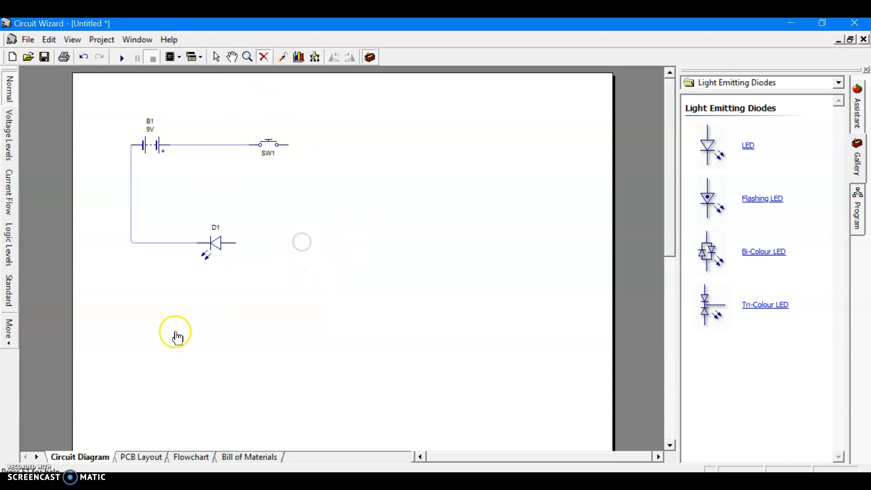
left_click(153, 244)
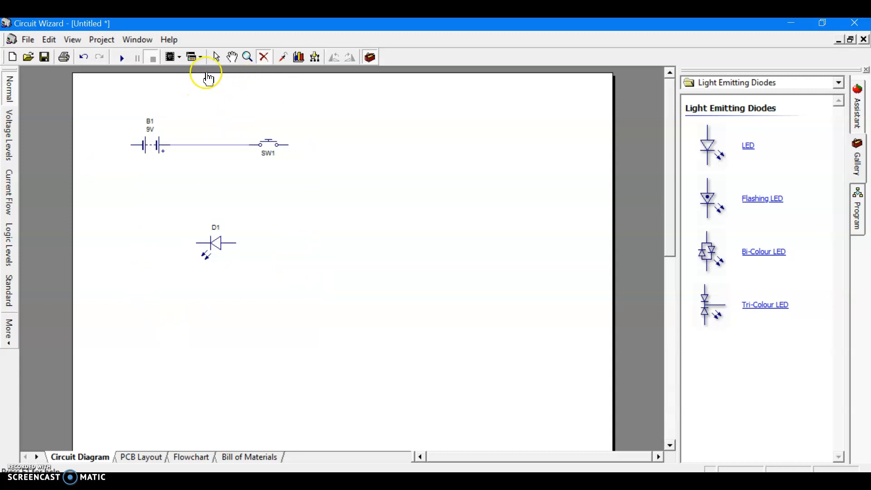
left_click(217, 57)
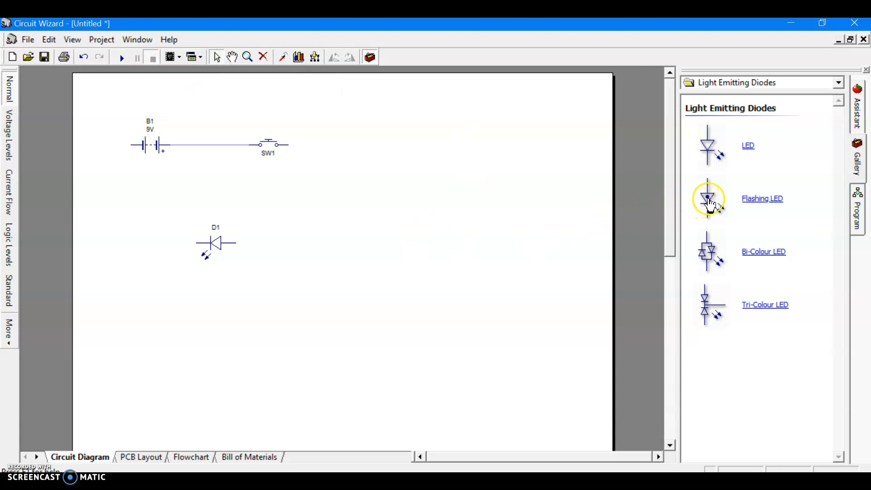
Step: Replace the standard LED's position with a Flashing LED pointing left, moving the standard LED lower on the sheet
left_click_drag(710, 205, 288, 254)
left_click_drag(211, 243, 216, 366)
left_click_drag(282, 243, 229, 250)
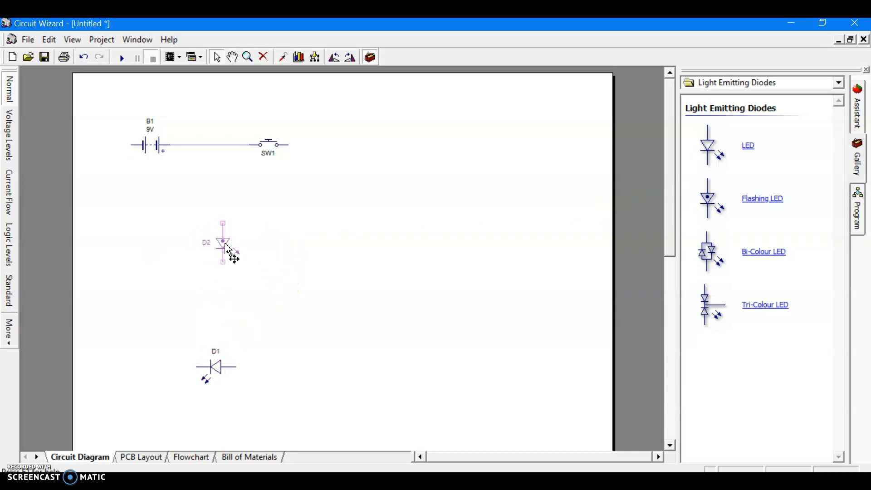
key("ctrl+r")
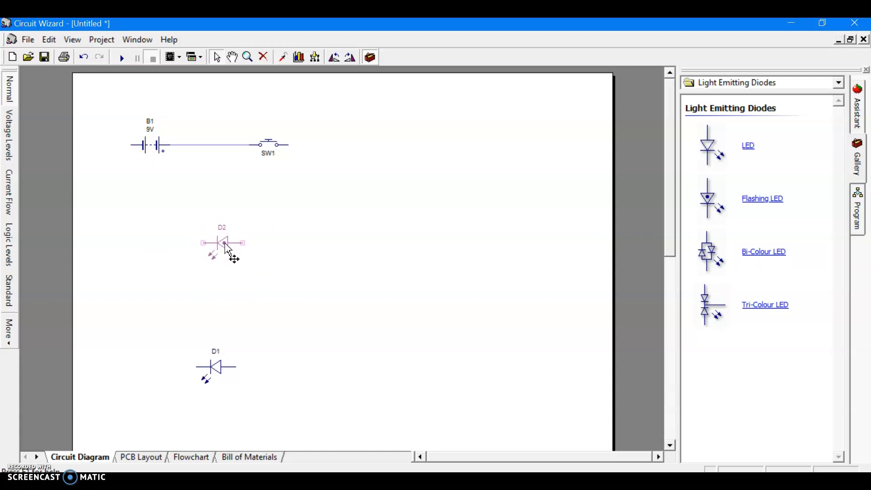
Step: Wire the Flashing LED between the switch's free terminal and the battery's negative terminal to close the loop
left_click_drag(287, 145, 274, 259)
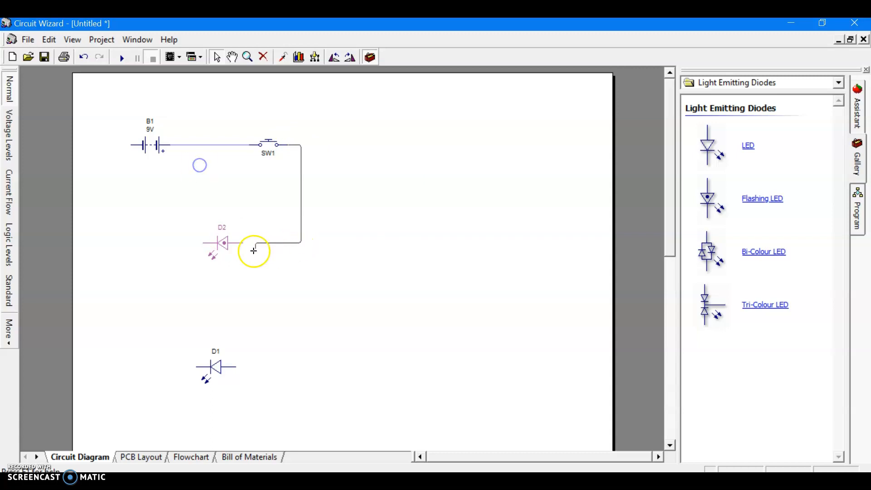
left_click(242, 244)
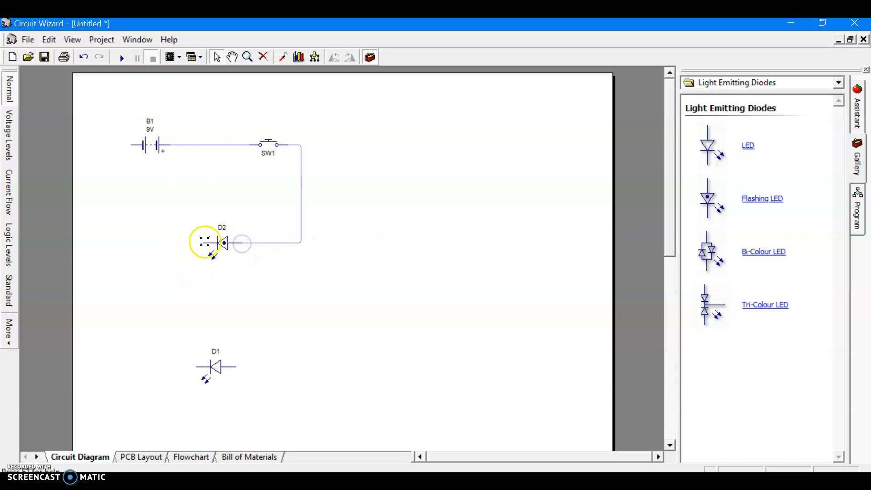
left_click(204, 243)
left_click(132, 145)
left_click(88, 102)
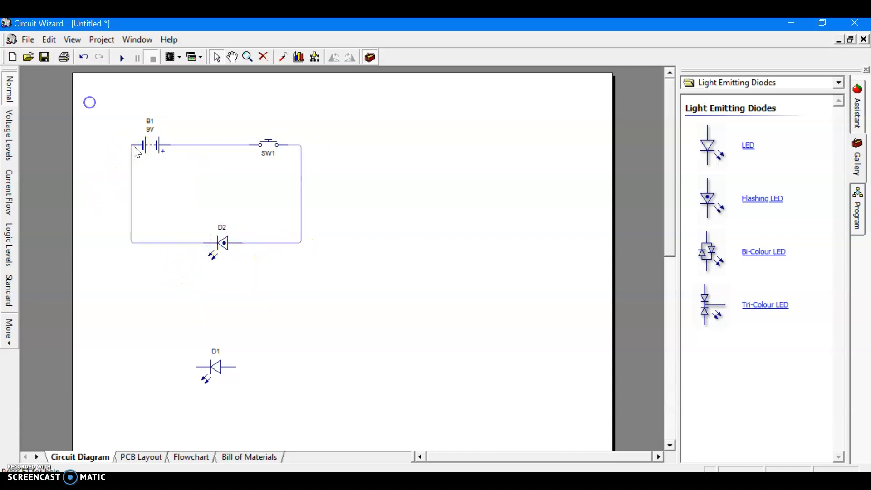
Step: Run the simulation, operate the push switch to test the Flashing LED on its own, and stop the simulation
left_click(120, 58)
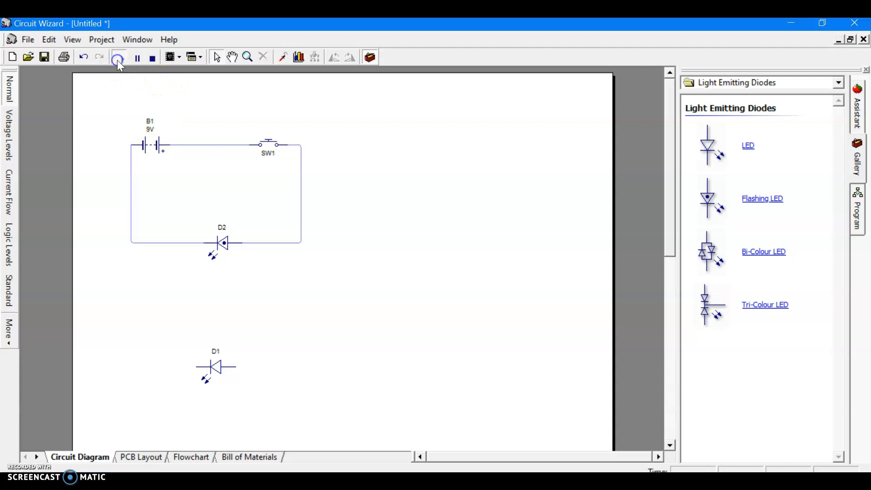
left_click(268, 146)
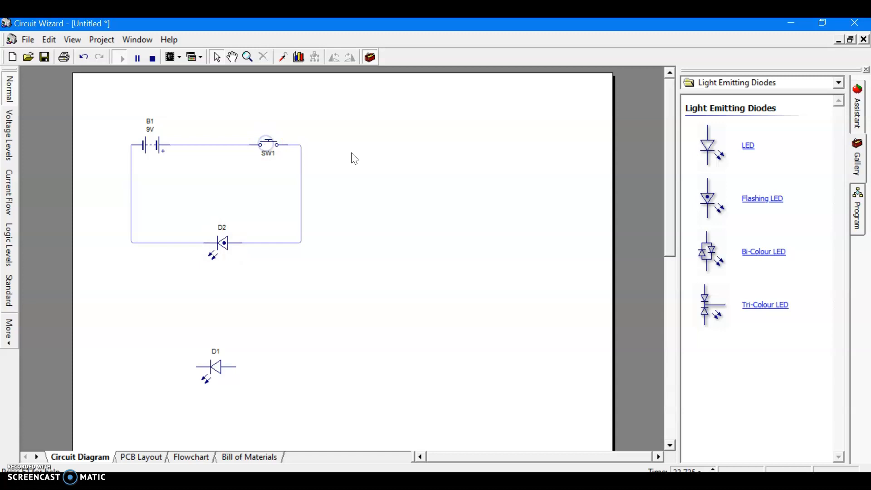
left_click(152, 59)
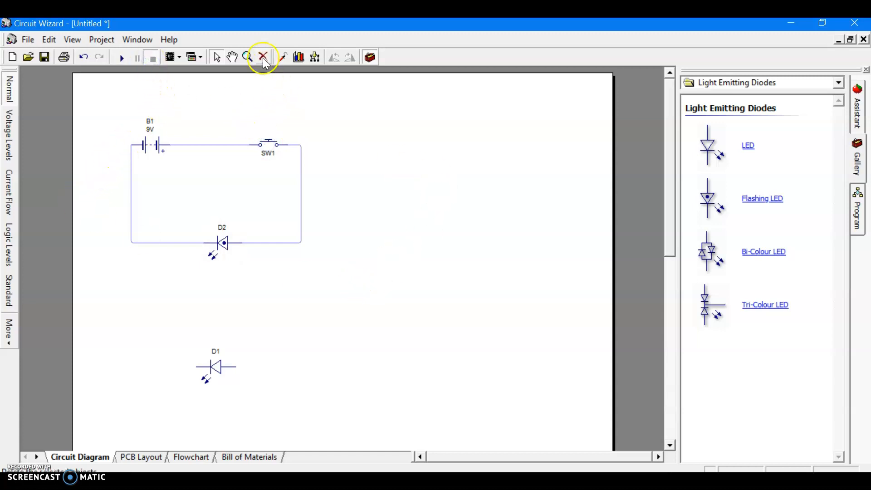
Step: Replace the wire between the Flashing LED and the switch with the standard LED, connected in series to close the loop
left_click(295, 243)
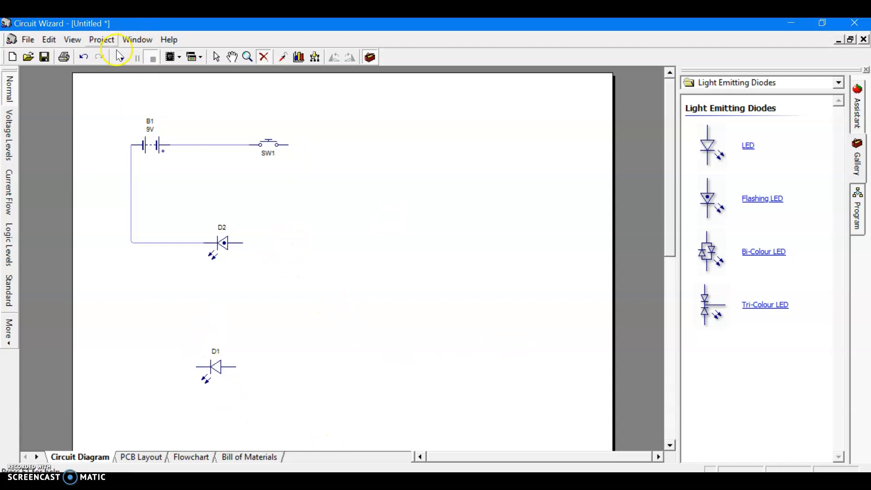
left_click(218, 56)
left_click(222, 370)
left_click_drag(223, 373, 309, 247)
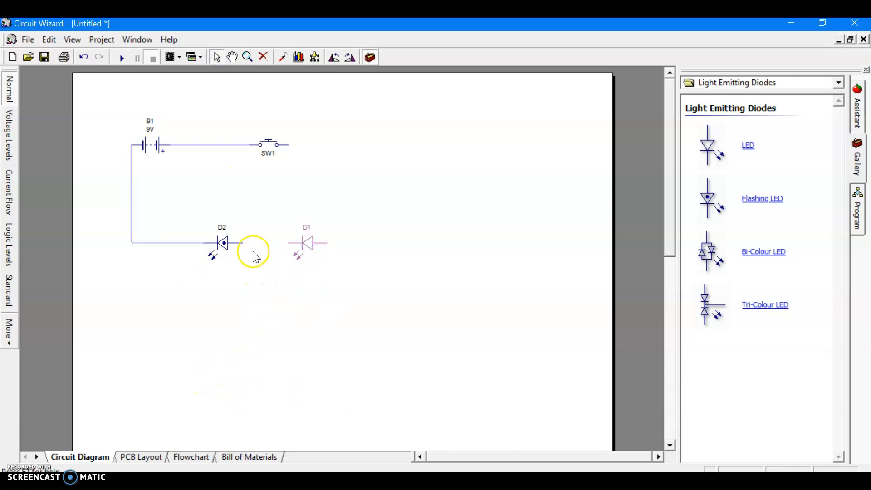
mouse_move(259, 242)
left_mouse_down()
mouse_move(287, 243)
mouse_move(327, 140)
mouse_move(291, 145)
left_mouse_up()
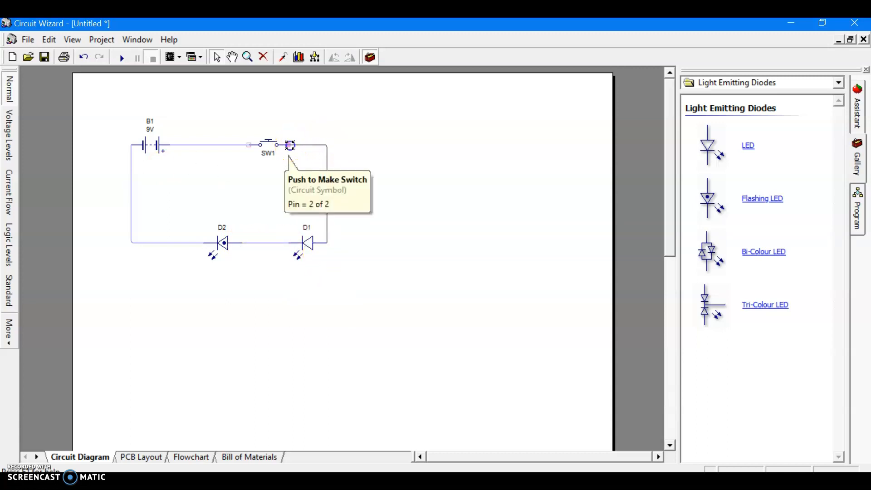
Step: Run the simulation of the series circuit, operate the push switch to test both LEDs, and stop the simulation
left_click(121, 54)
left_click(269, 146)
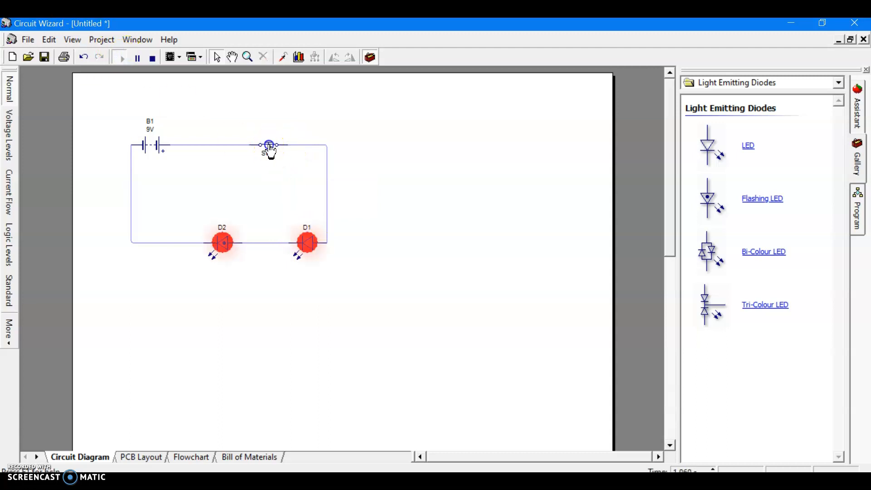
left_click_drag(269, 152, 266, 156)
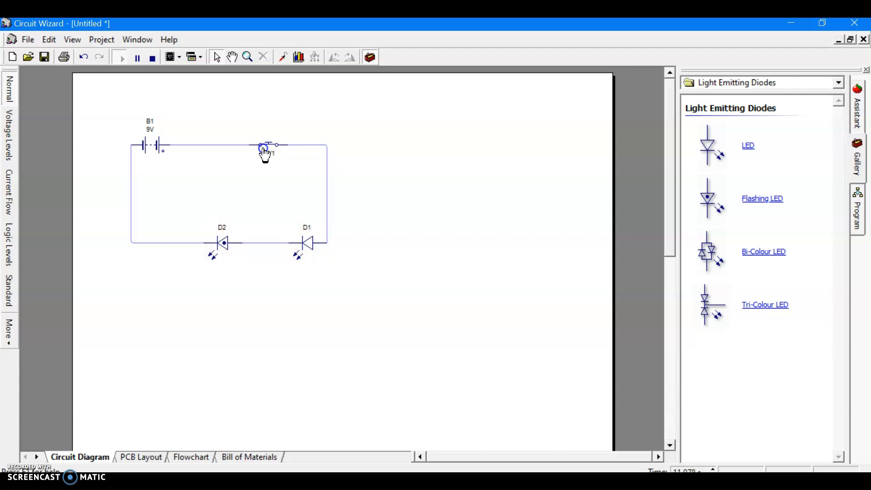
left_click(259, 143)
left_click(226, 240)
left_click(152, 59)
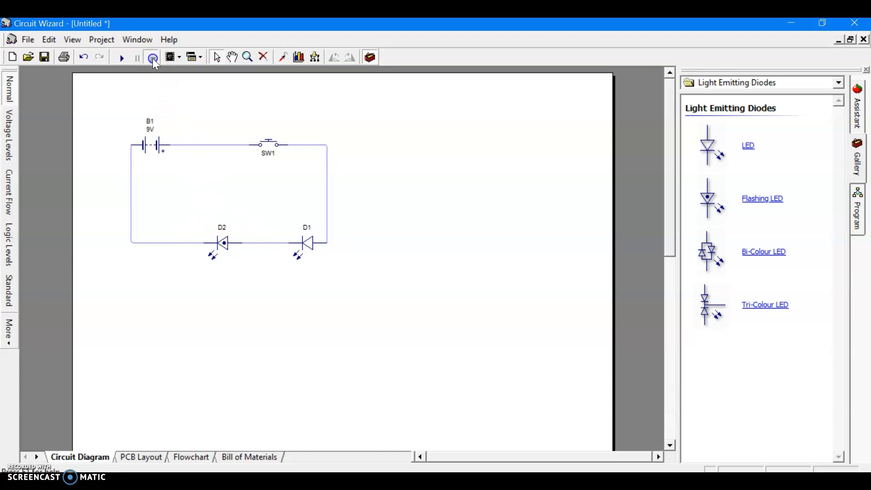
Step: Delete the wire between the two LEDs and the wire from the standard LED to the switch
left_click(264, 58)
left_click(268, 244)
left_click(327, 188)
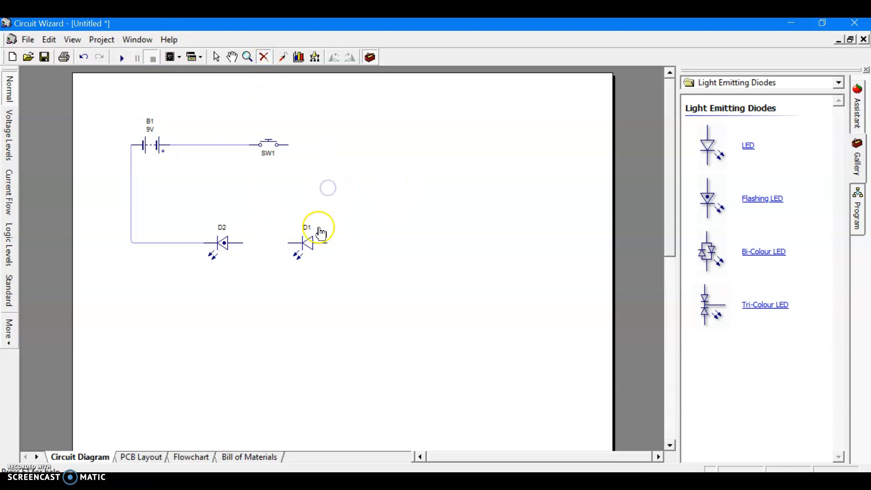
Step: Move the standard LED directly below the Flashing LED, wire the two in parallel, and connect them to the switch's free terminal
left_click(303, 249)
left_click(207, 171)
left_click_drag(300, 256, 221, 307)
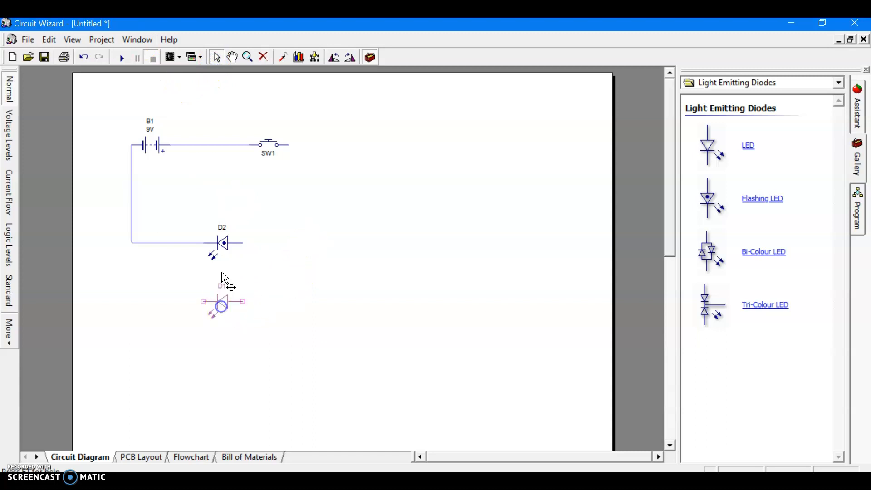
left_click_drag(291, 153, 208, 297)
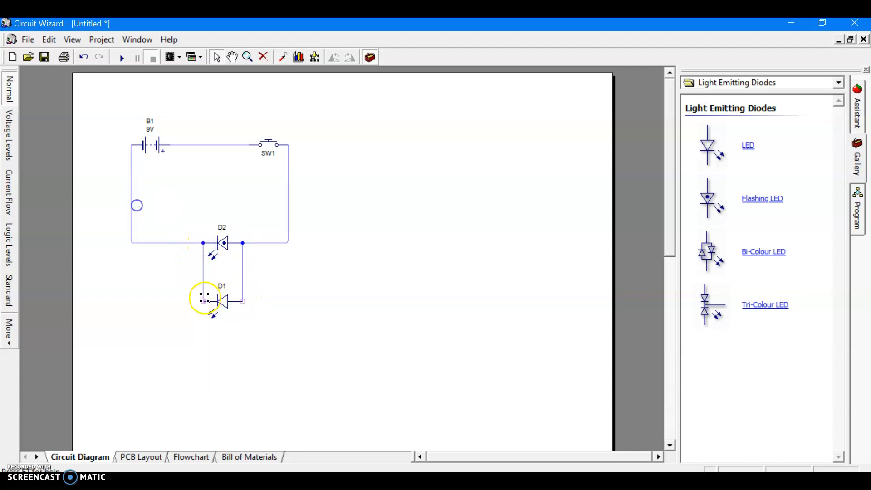
Step: Run the simulation of the parallel circuit, operate the push switch, inspect the wire junction beside the Flashing LED, and stop the simulation
left_click(121, 58)
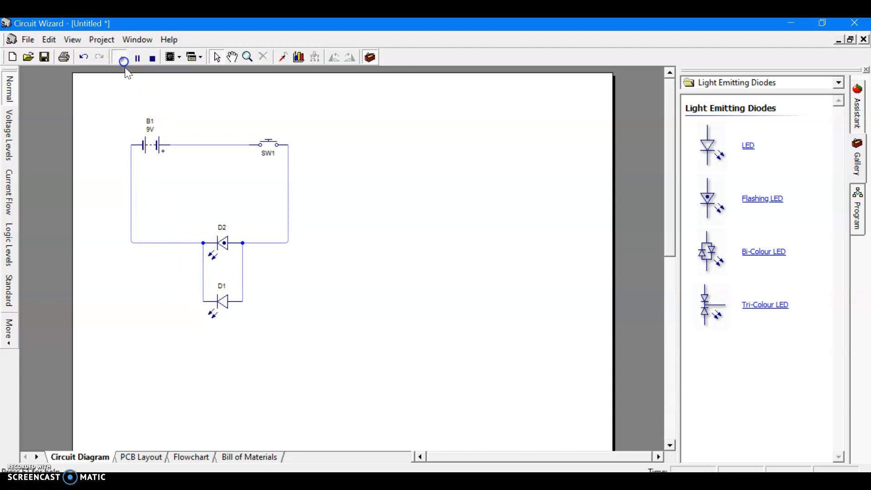
left_click(271, 144)
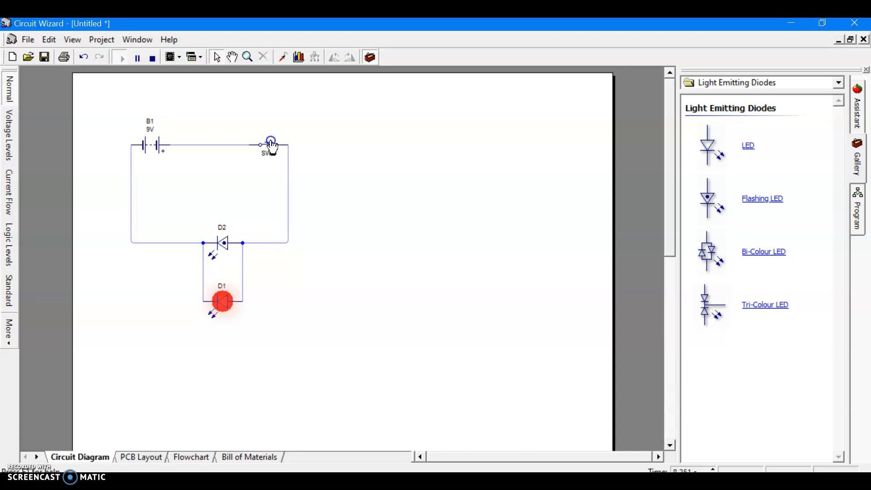
left_click(273, 146)
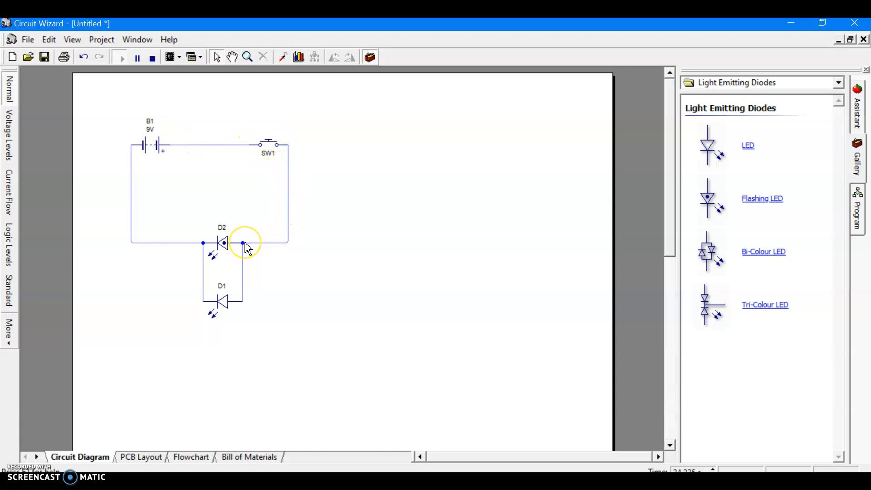
mouse_move(248, 249)
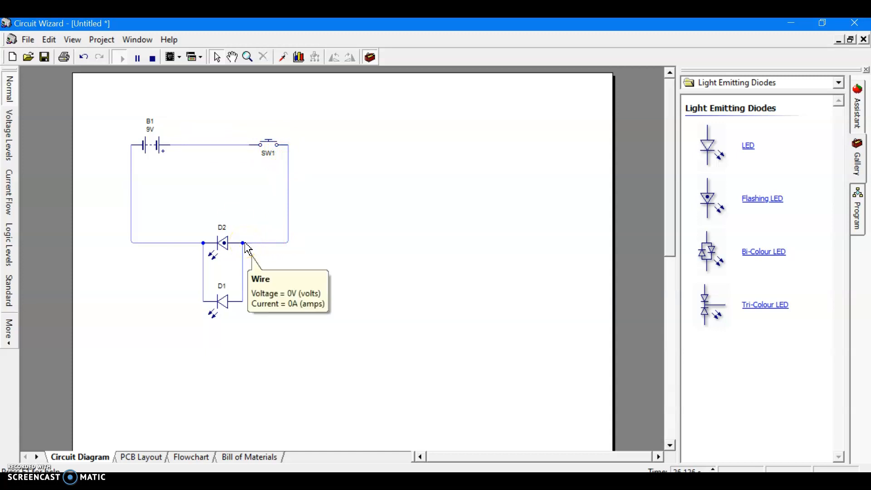
left_click(231, 228)
left_click(247, 245)
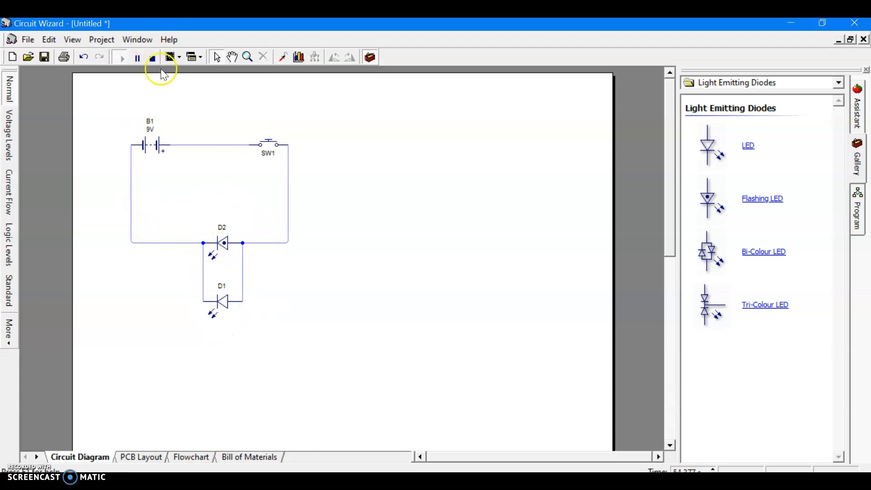
left_click(153, 58)
Step: Delete the wire from the switch to the Flashing LED and the two wires connecting the LEDs in parallel
left_click(288, 241)
key("Delete")
left_click(244, 274)
key("Delete")
left_click(203, 267)
key("Delete")
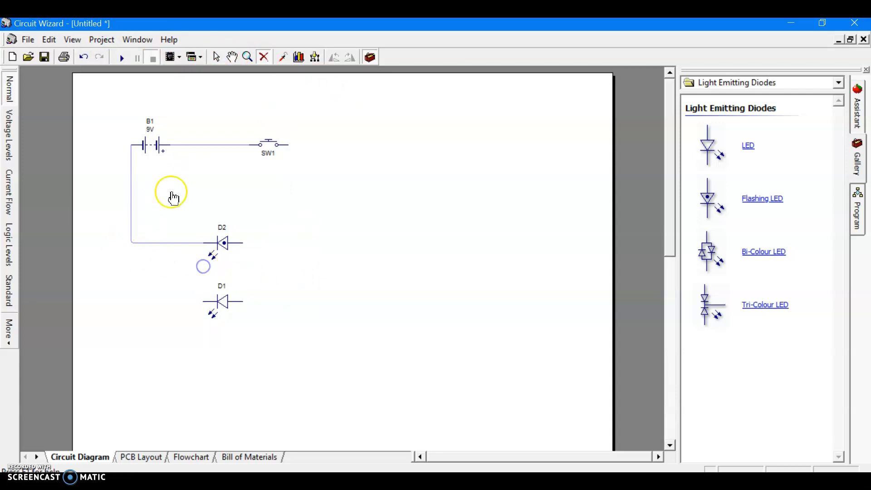
Step: Move the standard LED back beside the Flashing LED and wire both in series to the switch's free terminal
left_click_drag(223, 301, 306, 242)
left_click(248, 253)
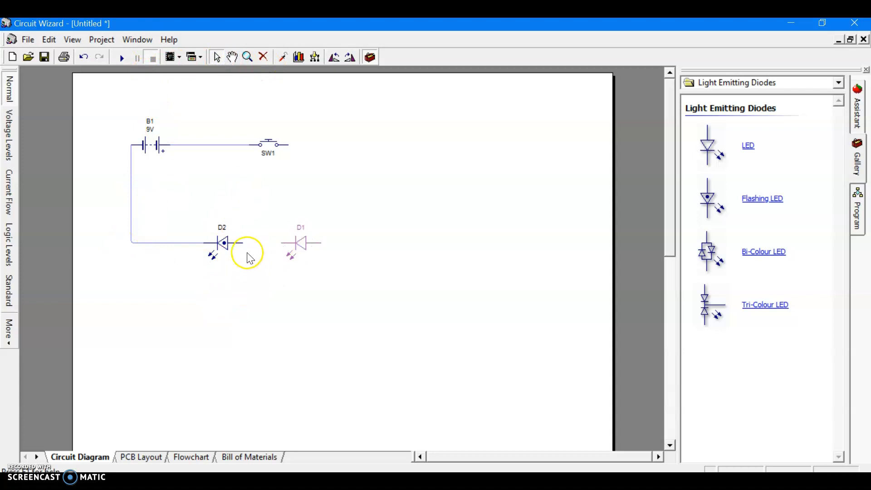
left_click(279, 243)
left_click(319, 243)
left_click(288, 145)
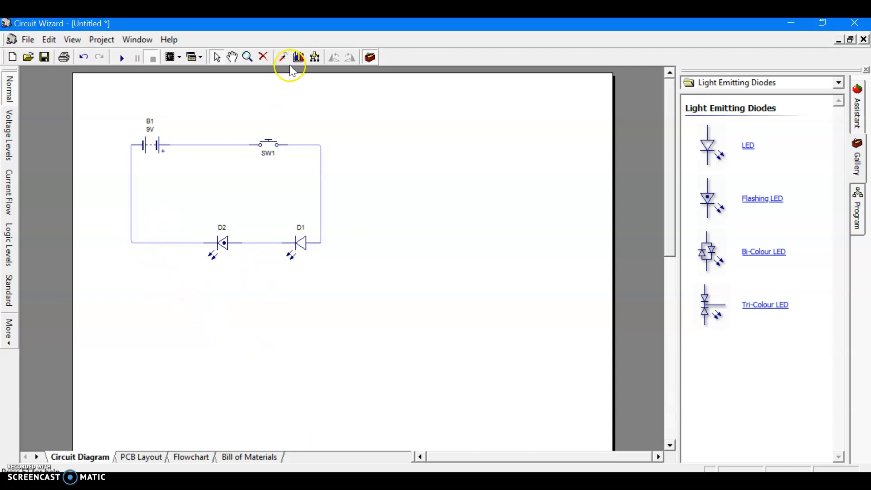
Step: Delete the three wires connecting the LEDs to the battery, switch and each other, and move the Flashing LED far down the sheet
left_click(262, 58)
left_click(160, 243)
left_click(258, 244)
left_click(322, 187)
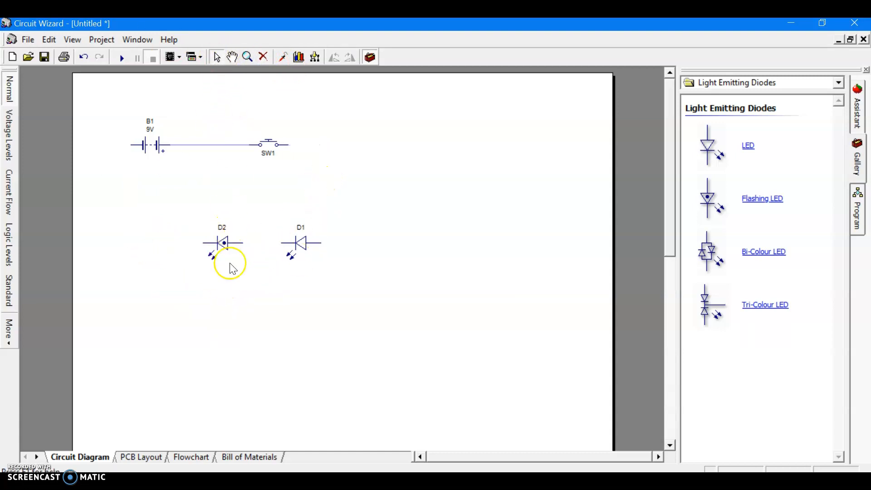
left_click_drag(221, 243, 399, 433)
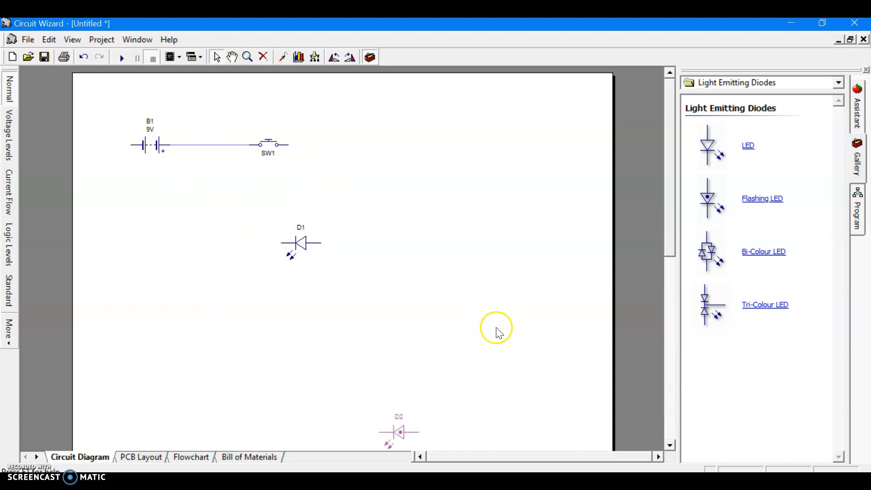
Step: Place seven more standard LEDs from the Light Emitting Diodes gallery on the circuit sheet
left_click_drag(702, 155, 196, 255)
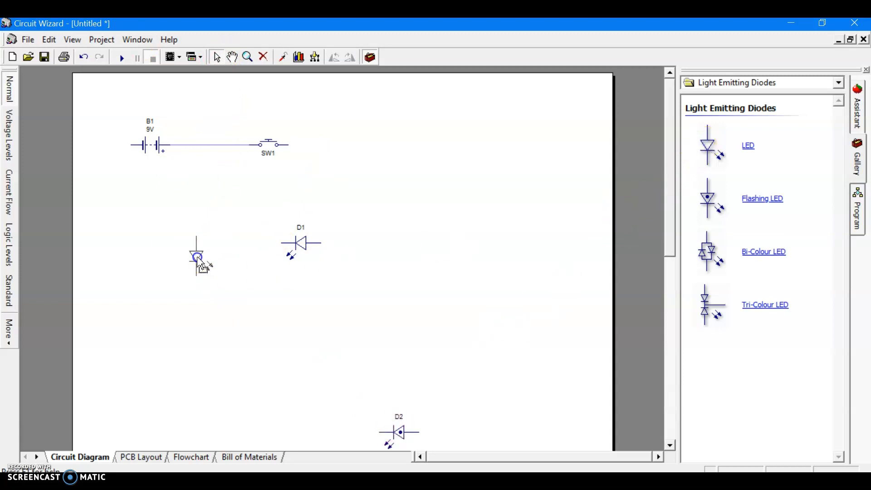
left_click_drag(711, 150, 347, 255)
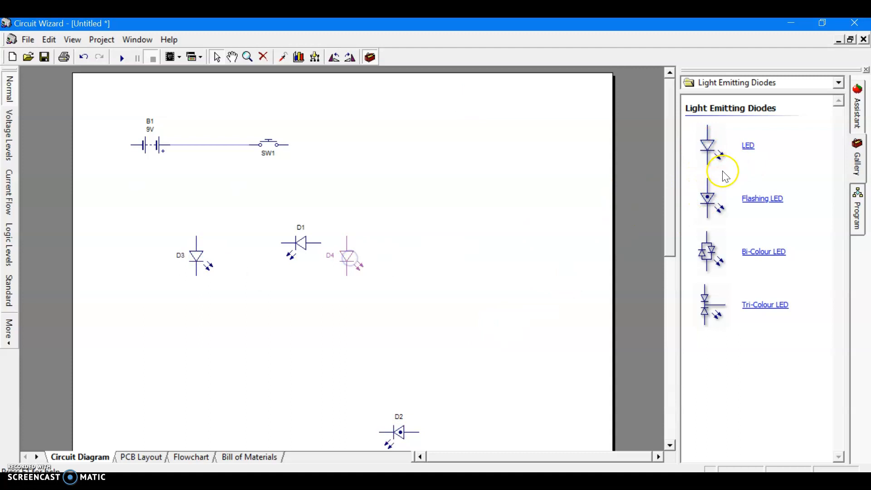
left_click_drag(710, 146, 426, 234)
left_click_drag(708, 146, 511, 186)
left_click_drag(702, 154, 424, 170)
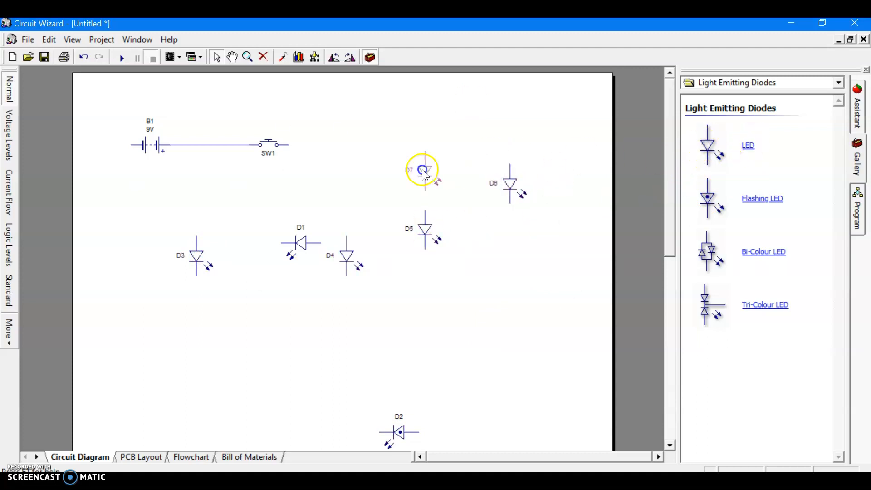
left_click_drag(709, 148, 511, 264)
left_click_drag(707, 145, 400, 319)
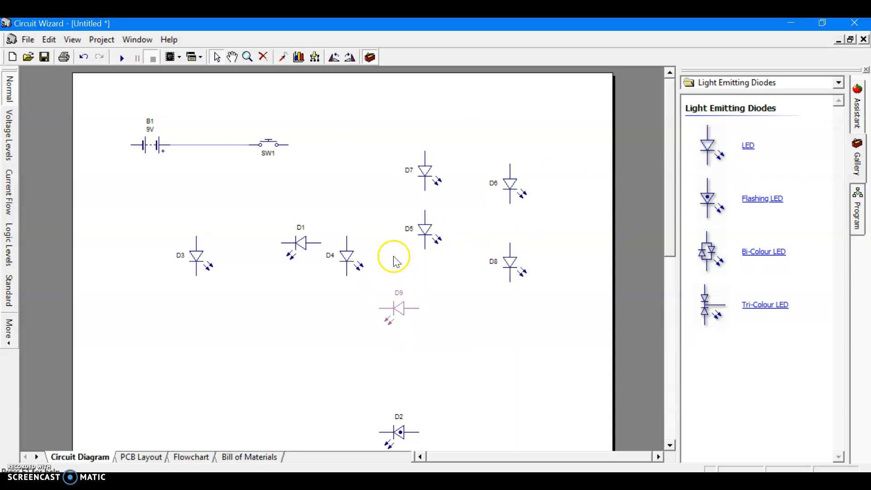
Step: Rotate the remaining vertical LEDs, D3 to D8, so that they all point left
left_click(353, 264)
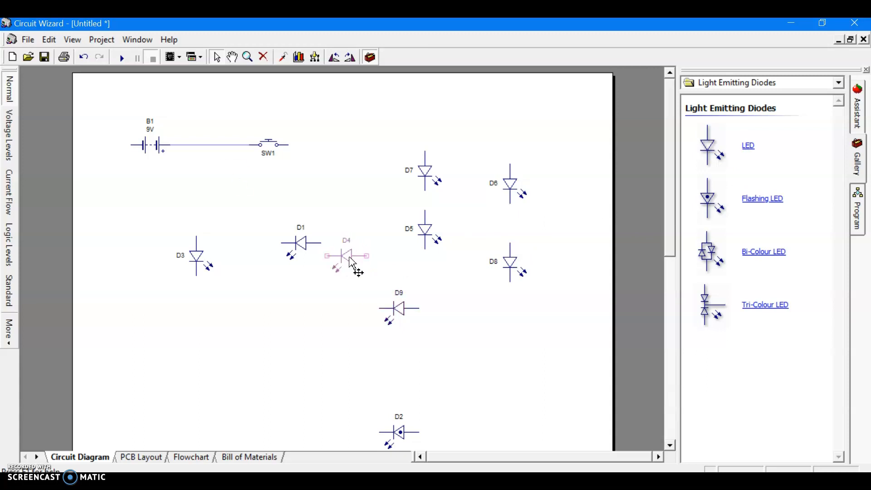
left_click(202, 267)
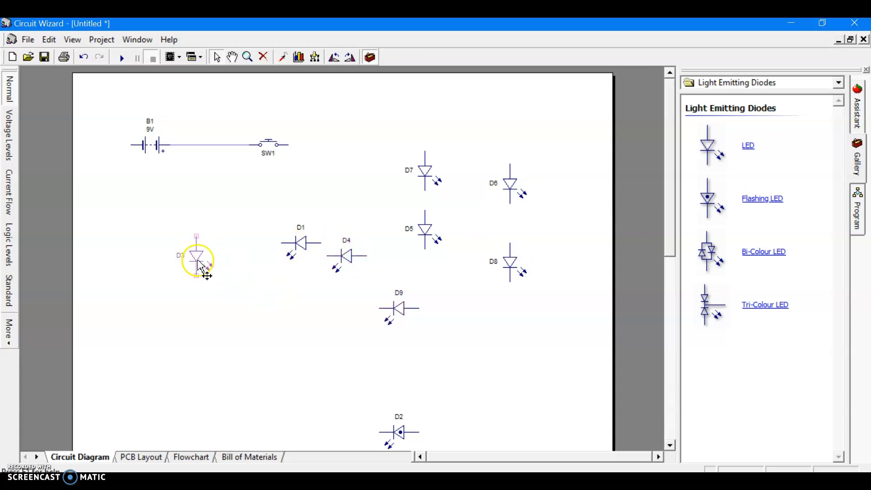
left_click(429, 177)
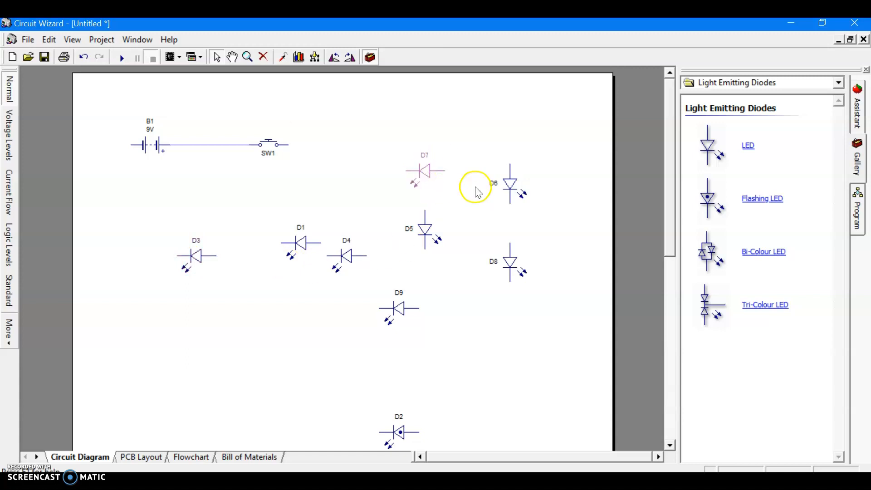
left_click(509, 189)
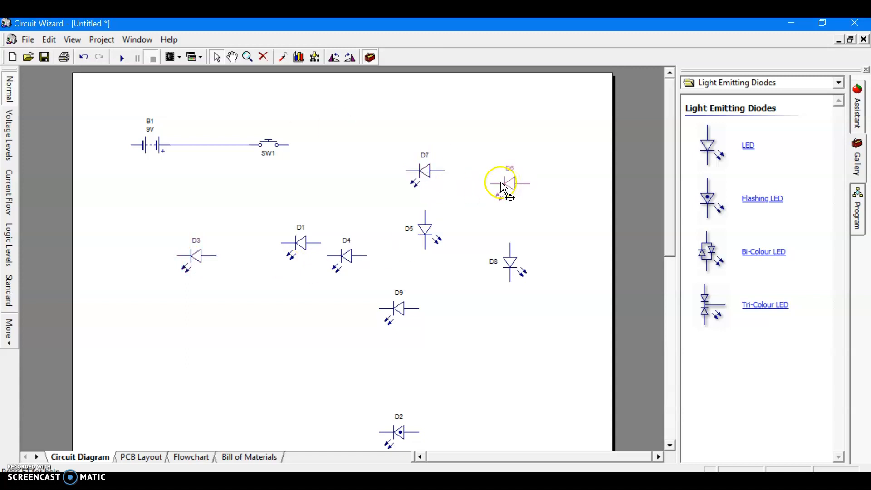
left_click(508, 264)
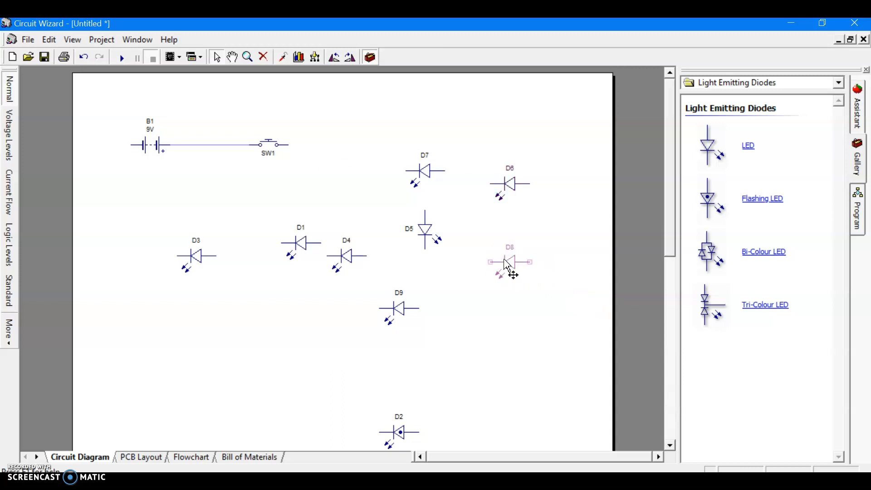
left_click(425, 230)
key("ctrl+r")
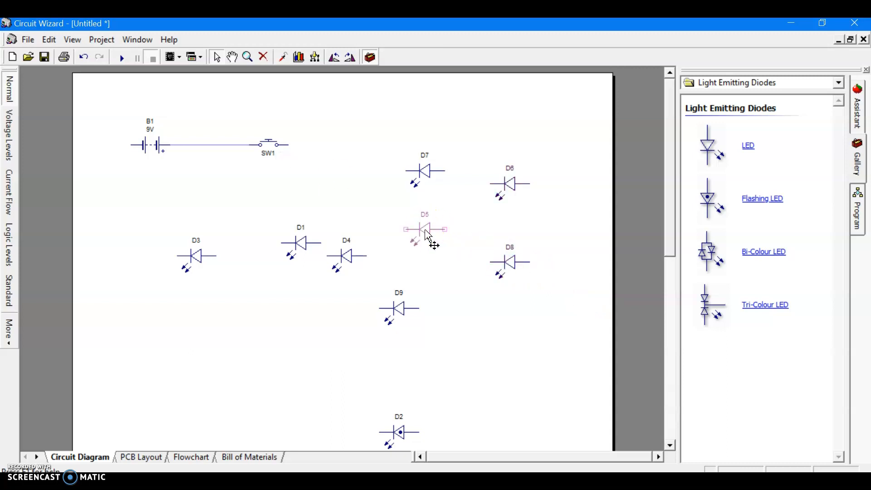
Step: Line up the eight standard LEDs in one horizontal row below the battery, in the order D3, D1, D4, D9, D5, D8, D7, D6
left_click_drag(192, 254, 150, 271)
left_click_drag(301, 244, 210, 265)
left_click_drag(349, 257, 272, 262)
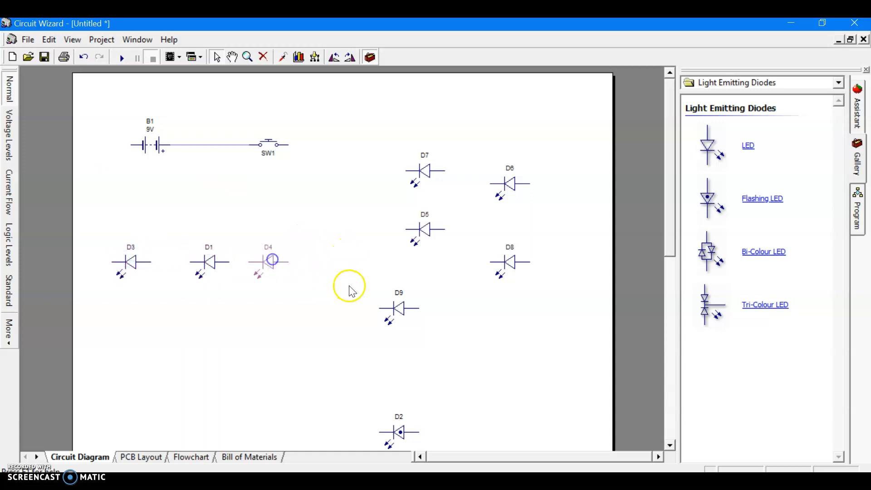
left_click_drag(398, 317, 321, 271)
left_click_drag(418, 245, 372, 276)
left_click_drag(502, 270, 434, 261)
left_click_drag(424, 171, 503, 262)
left_click(448, 258)
left_click_drag(448, 258, 448, 264)
left_click_drag(510, 184, 558, 266)
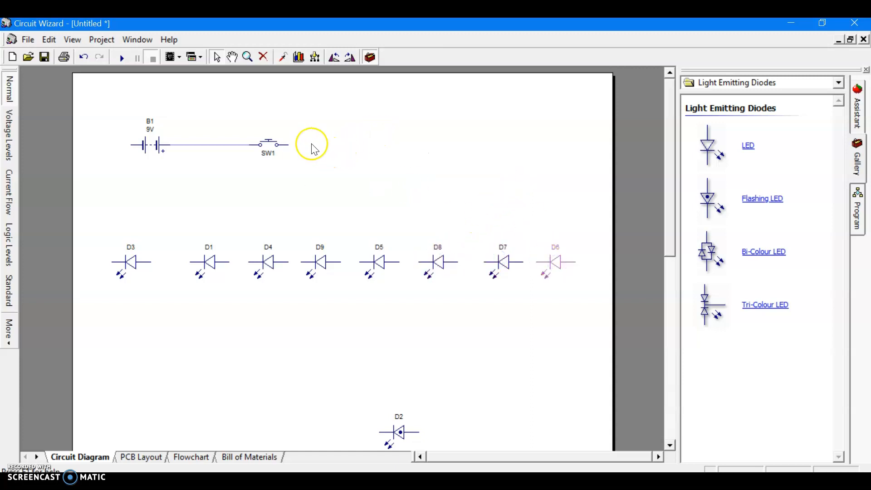
Step: Wire SW1 to D6, connect the eight LEDs end to end in series, and close the loop from D3 to battery B1
mouse_move(289, 145)
left_mouse_down()
mouse_move(525, 212)
mouse_move(575, 245)
mouse_move(575, 262)
left_mouse_up()
left_click(540, 273)
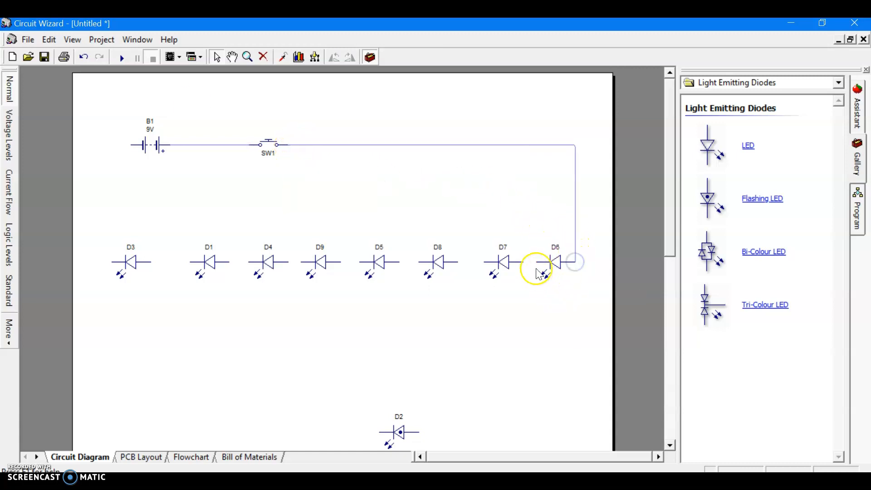
left_click(492, 262)
left_click_drag(491, 262, 397, 262)
left_click(304, 181)
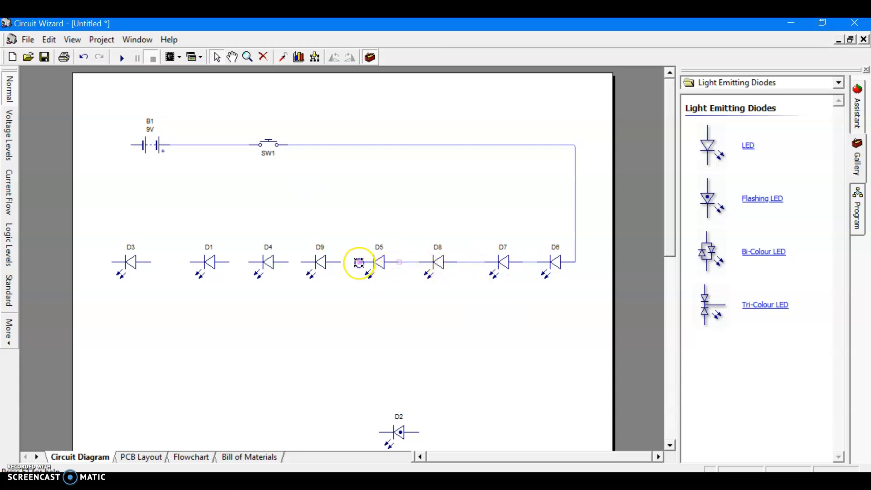
left_click_drag(321, 273, 151, 262)
left_click_drag(97, 260, 130, 145)
Step: Simulate the eight-LED series circuit, operate push switch SW1, and stop the simulation
left_click(122, 57)
left_click(268, 146)
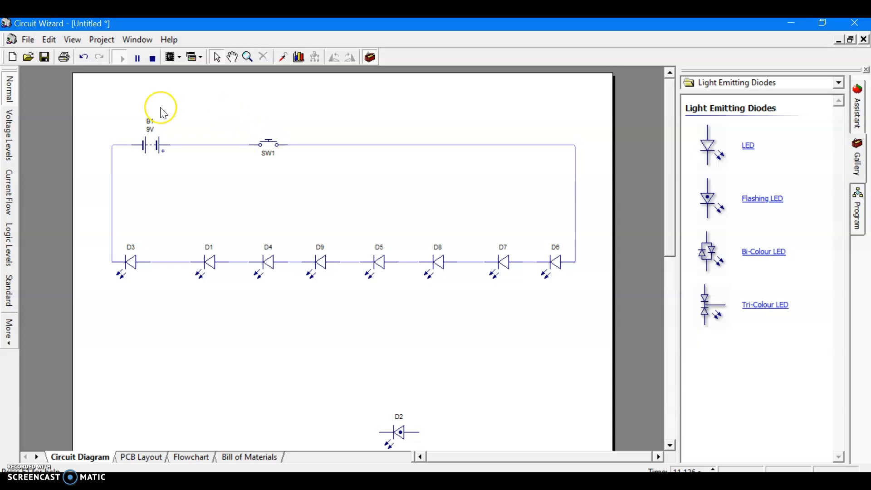
left_click(151, 61)
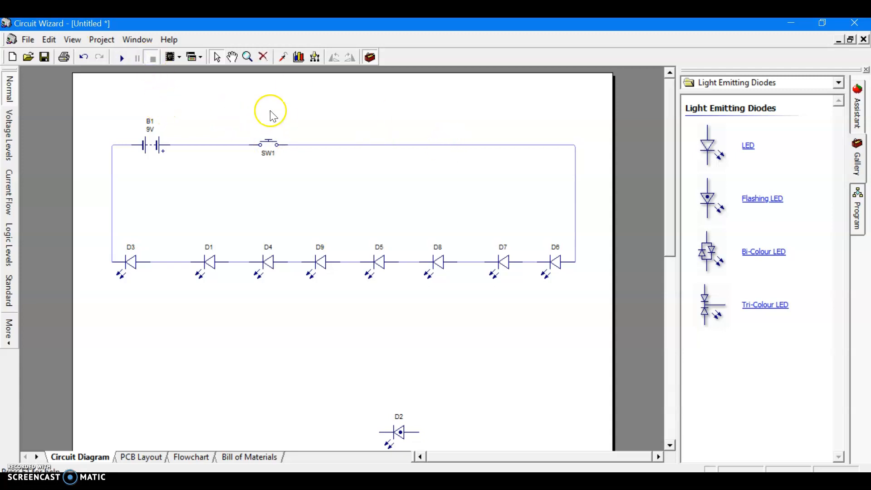
Step: Remove D6 and its wire to the switch, and wire SW1 directly to D7 to leave seven LEDs in series
left_click(264, 57)
left_click(576, 200)
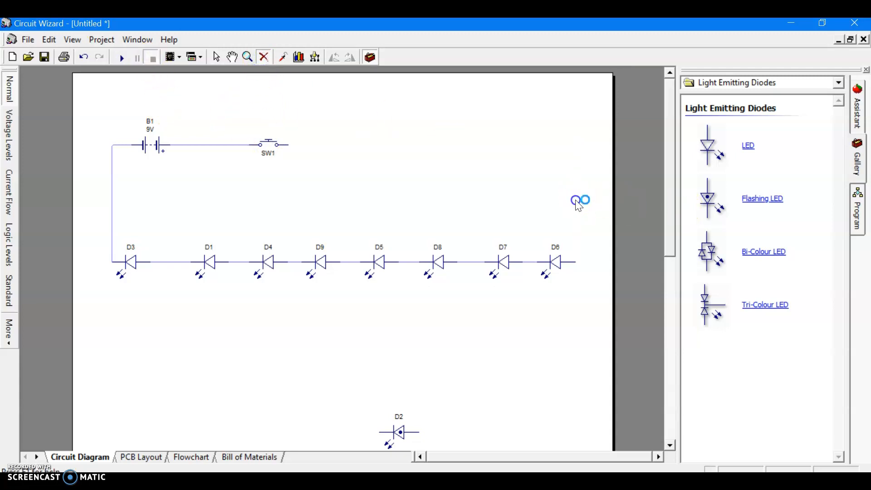
left_click(555, 265)
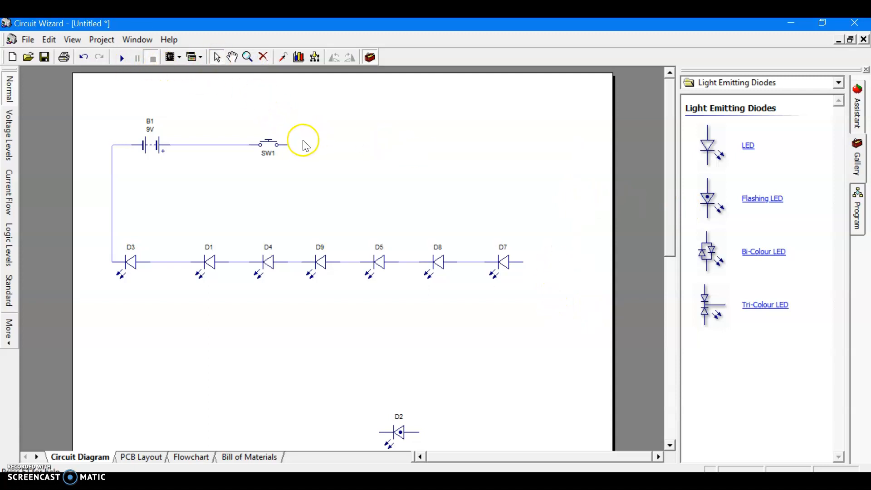
left_click_drag(290, 147, 523, 263)
Step: Simulate the seven-LED series circuit, operate SW1 to check the LEDs, and stop the simulation
left_click(128, 61)
left_click(268, 145)
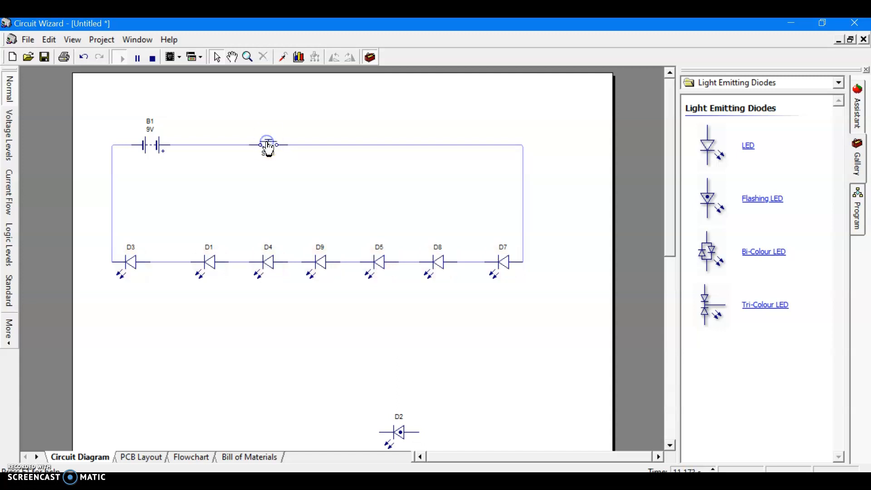
left_click_drag(268, 148, 250, 168)
mouse_move(502, 264)
left_click(152, 58)
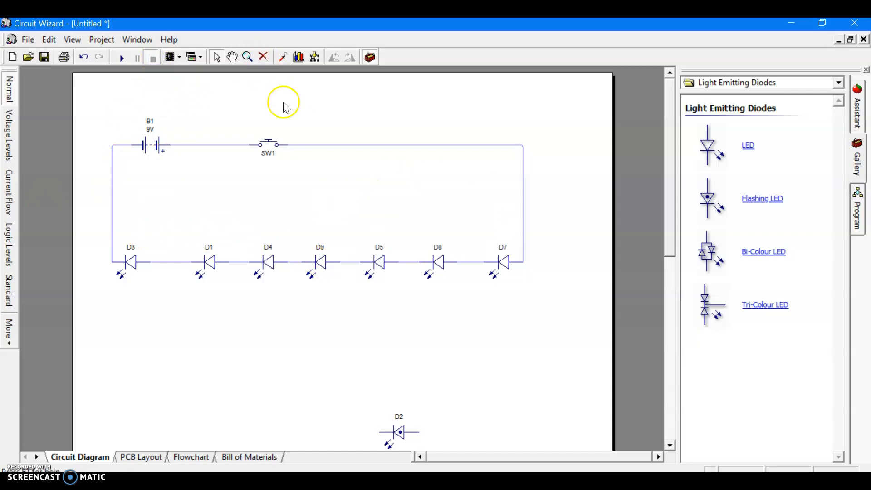
Step: Delete the wire from SW1 to D7 and all the wires between neighbouring LEDs, keeping the one from D3 to the battery
left_click(262, 58)
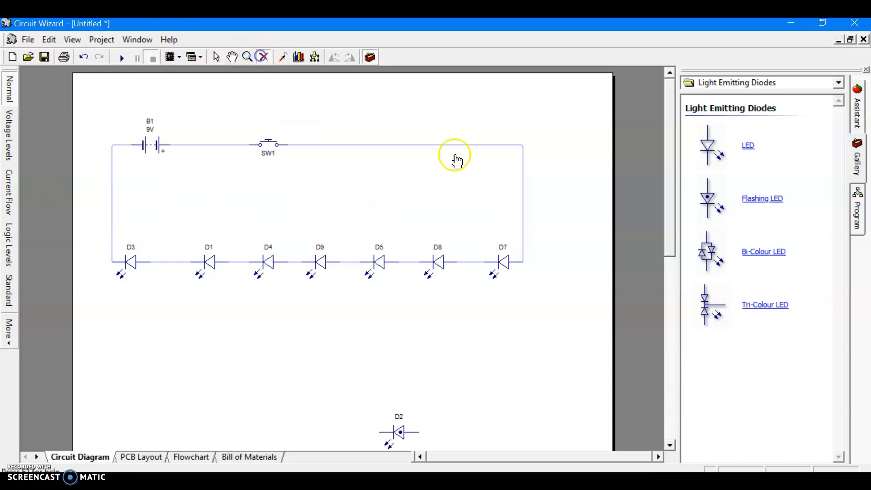
left_click(524, 202)
left_click(471, 264)
left_click(414, 265)
left_click(278, 179)
left_click(341, 266)
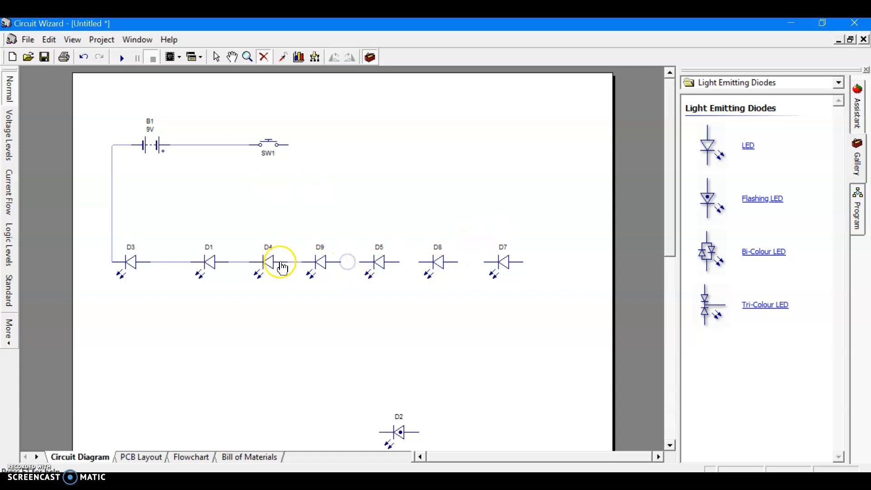
left_click(240, 263)
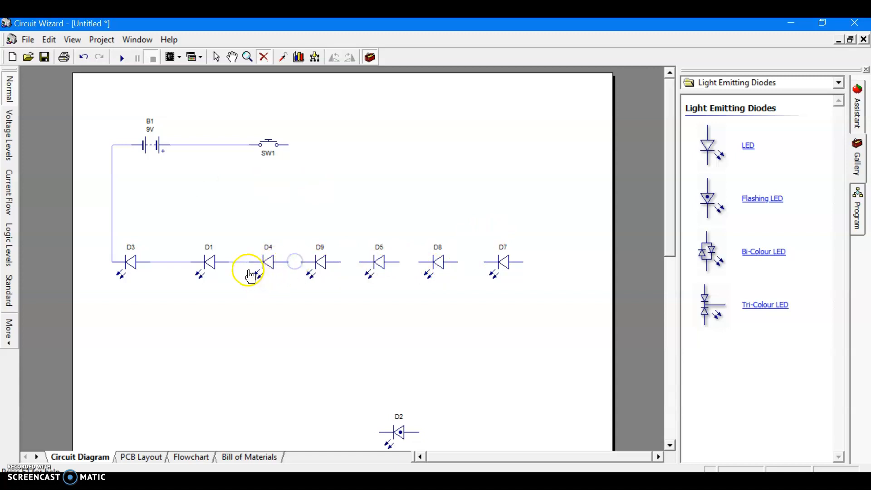
left_click(159, 262)
left_click(160, 263)
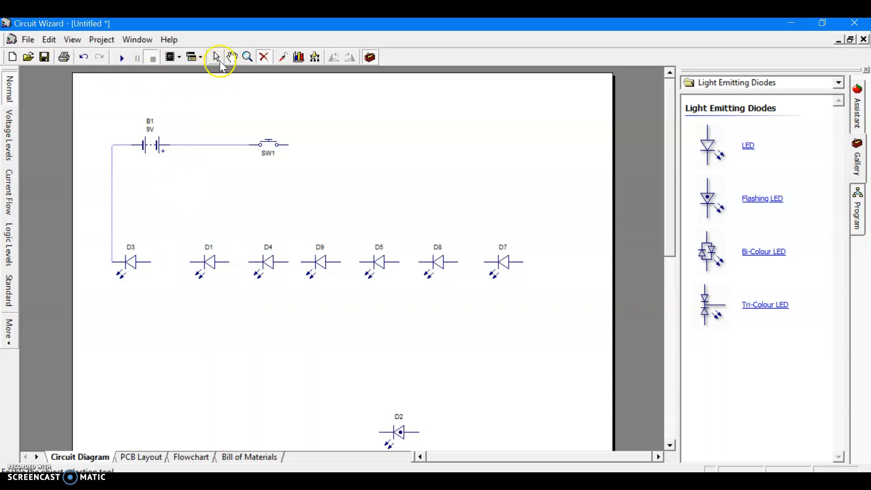
Step: Stack the other six standard LEDs in a column below D3, in the order D1, D4, D9, D5, D7, D8
left_click_drag(201, 251, 133, 313)
left_click_drag(268, 277, 122, 356)
left_click_drag(313, 268, 127, 396)
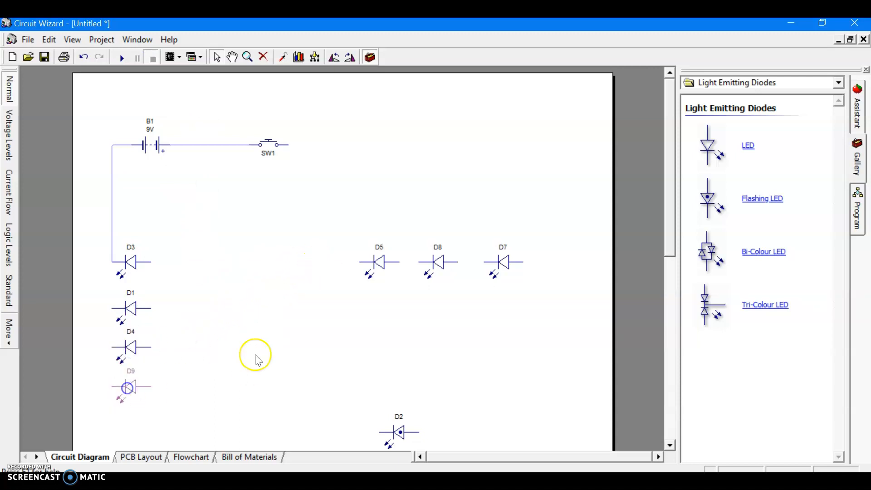
left_click_drag(383, 281, 132, 426)
left_click_drag(439, 266, 242, 389)
scroll(272, 356, "down", 1)
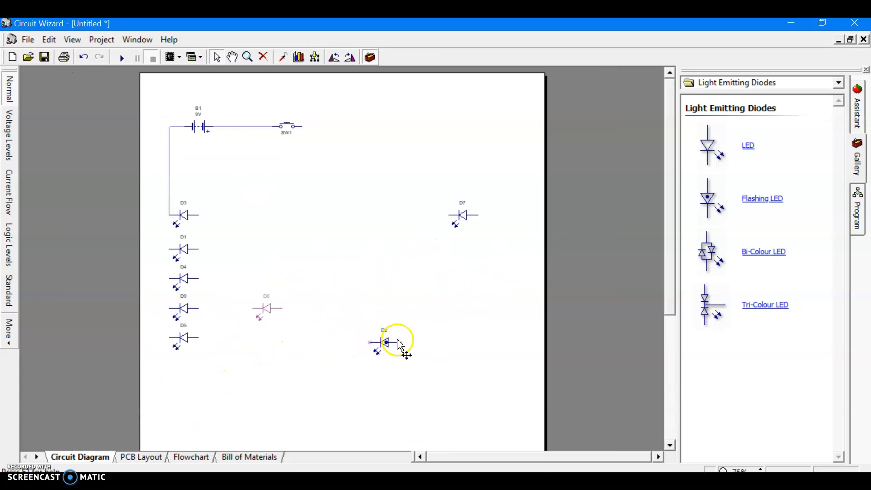
left_click_drag(464, 220, 188, 367)
left_click_drag(272, 313, 186, 403)
left_click(185, 368)
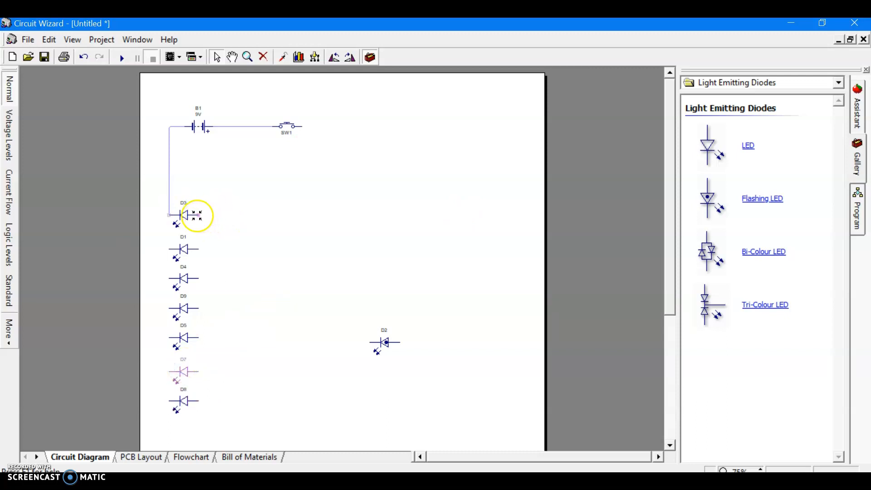
Step: Wire D3 to SW1 and connect both ends of all seven stacked LEDs in parallel down to D8
left_click_drag(199, 215, 301, 126)
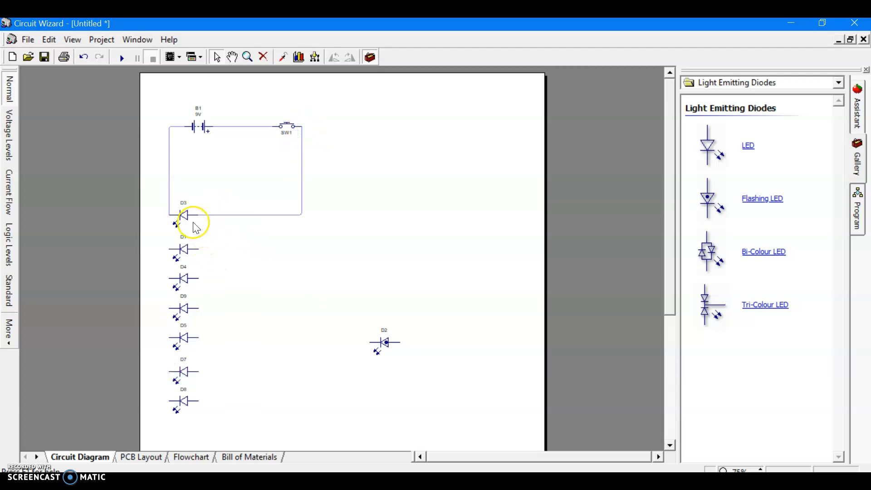
left_click_drag(198, 215, 190, 275)
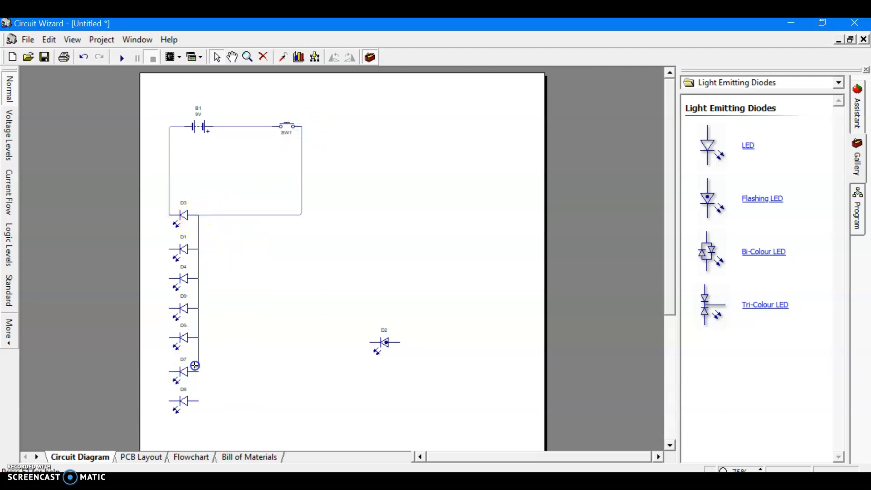
left_click_drag(199, 403, 198, 402)
left_click_drag(169, 205, 167, 403)
left_click(169, 399)
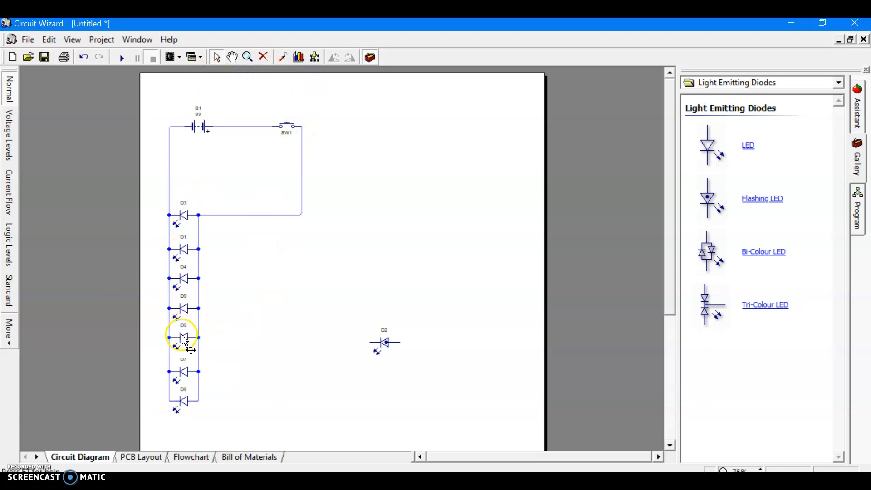
Step: Add an eighth standard LED below D8, rotate it to match the others, and connect both its ends in parallel
mouse_move(720, 152)
left_mouse_down()
mouse_move(714, 148)
mouse_move(424, 373)
mouse_move(234, 422)
mouse_move(240, 426)
mouse_move(187, 430)
mouse_move(199, 429)
left_mouse_up()
key("ctrl+r")
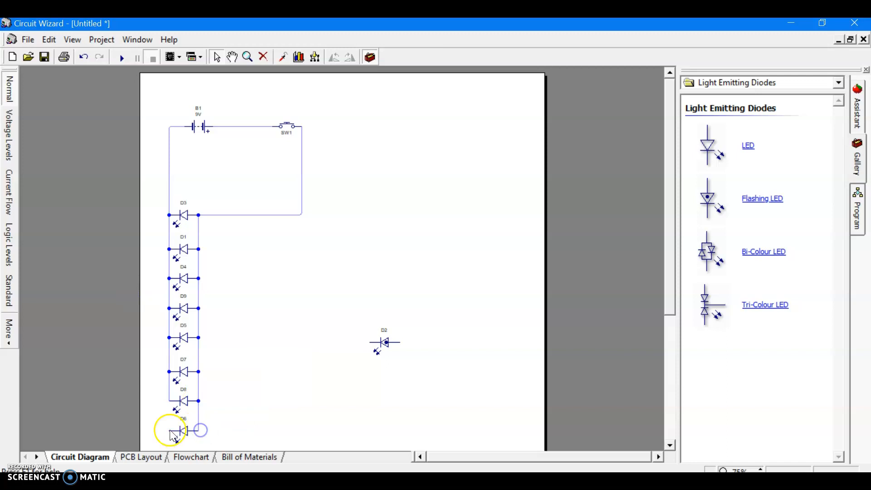
left_click(113, 271)
left_click_drag(170, 402, 168, 430)
left_click(113, 292)
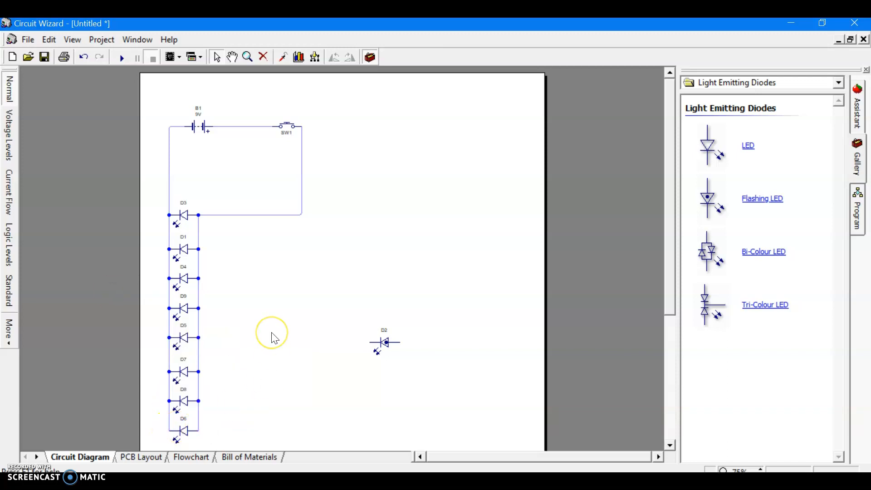
Step: Simulate the eight-LED parallel circuit and operate push switch SW1 several times to test all the LEDs
left_click(120, 59)
left_click(286, 127)
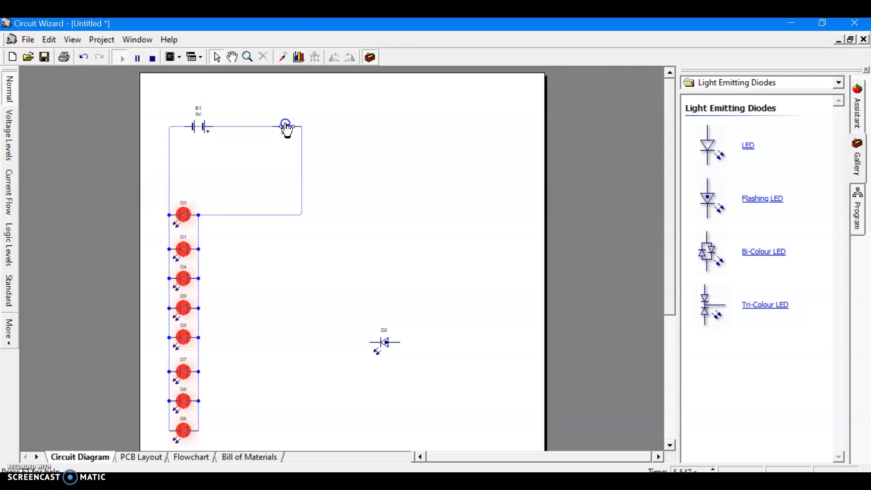
left_click(285, 127)
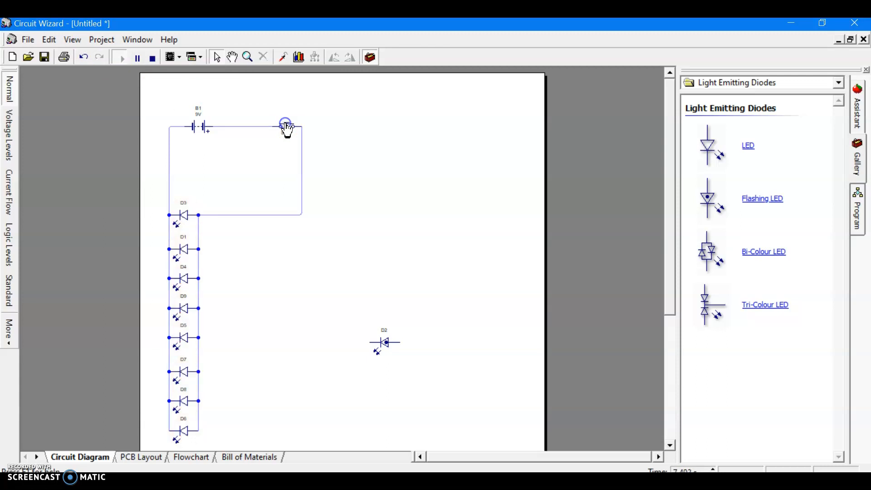
left_click(285, 127)
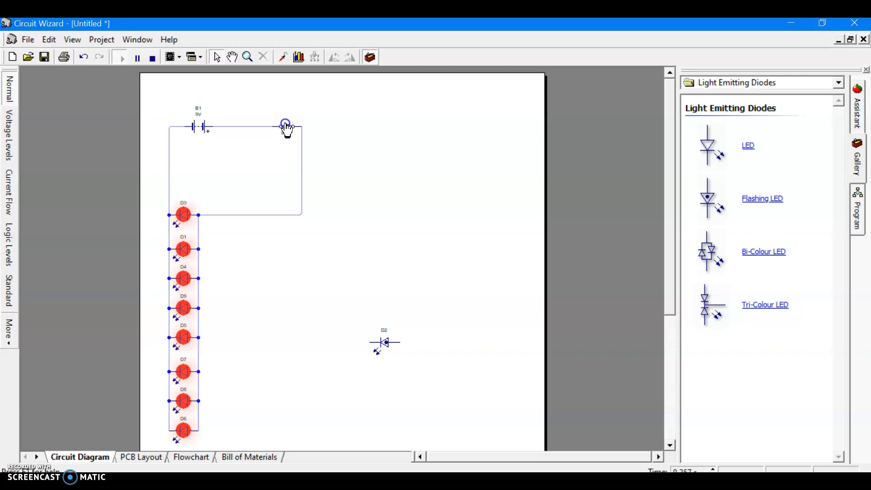
left_click(285, 127)
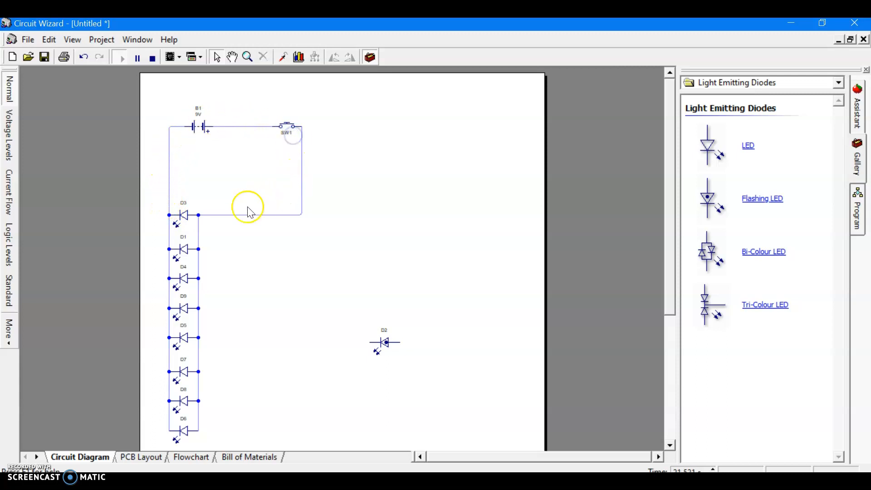
left_click(286, 127)
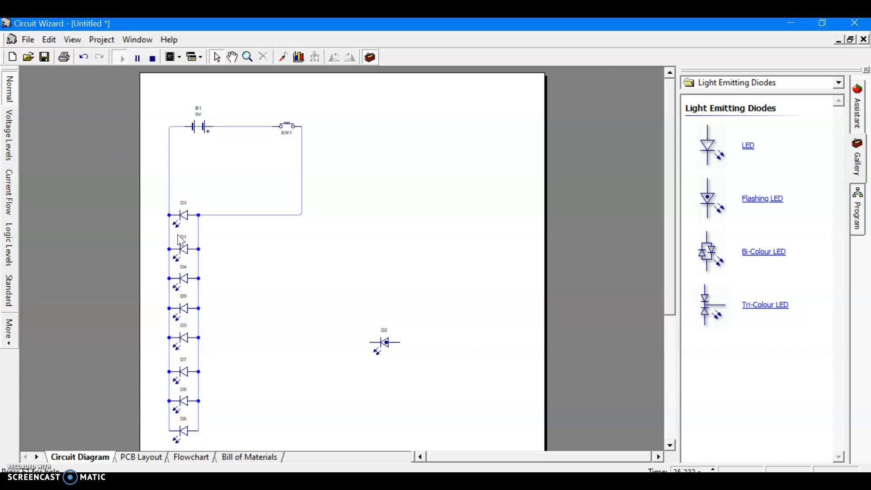
left_click(286, 127)
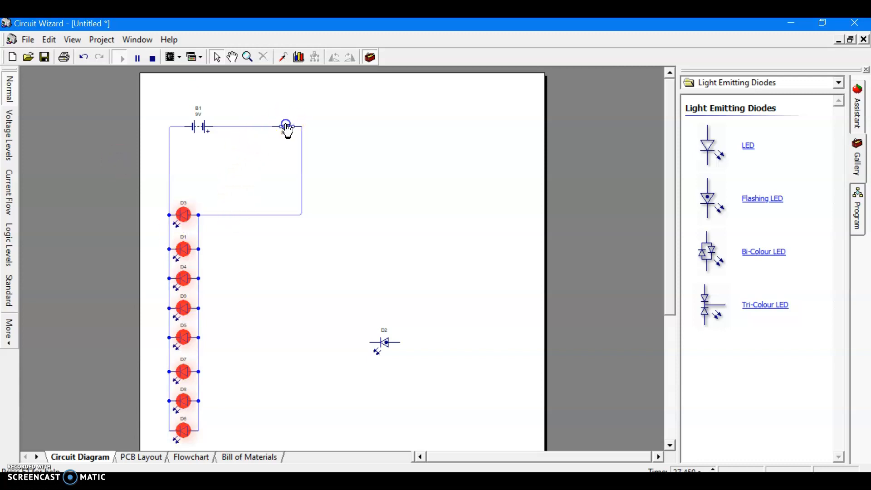
left_click(284, 130)
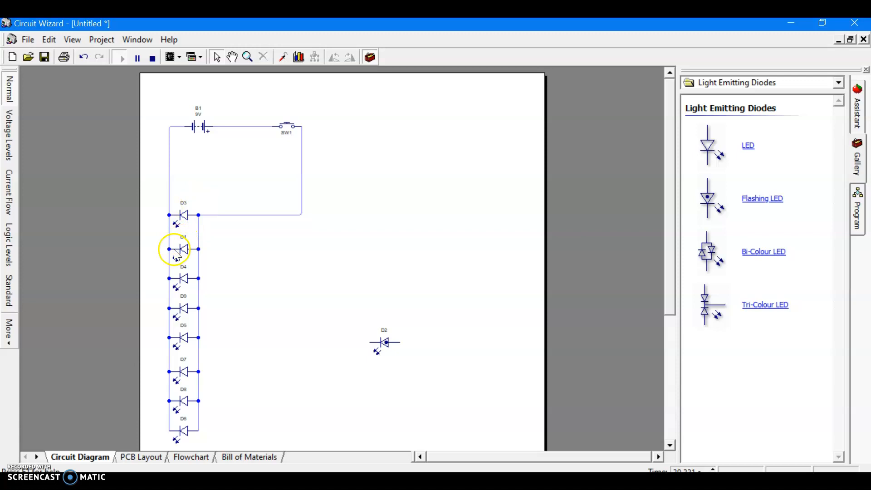
Step: Operate SW1 again in the running simulation and check the voltage and current of the wire beside D1
mouse_move(186, 257)
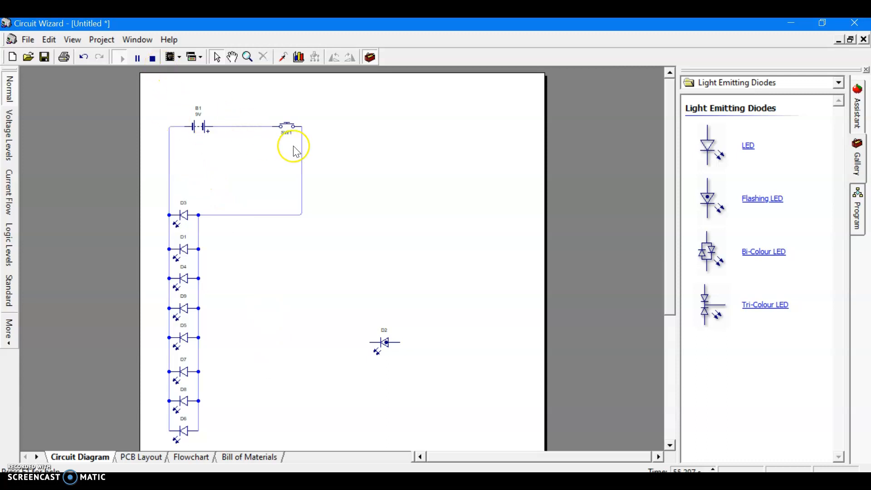
left_click(289, 129)
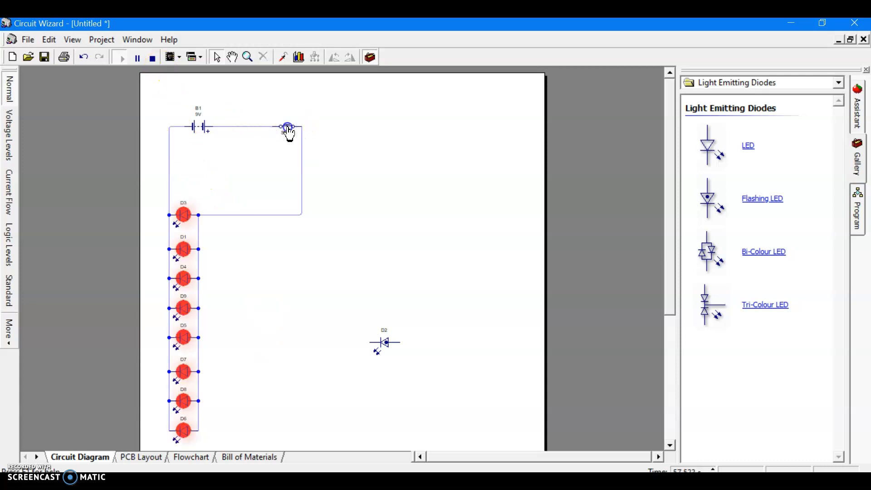
left_click(288, 129)
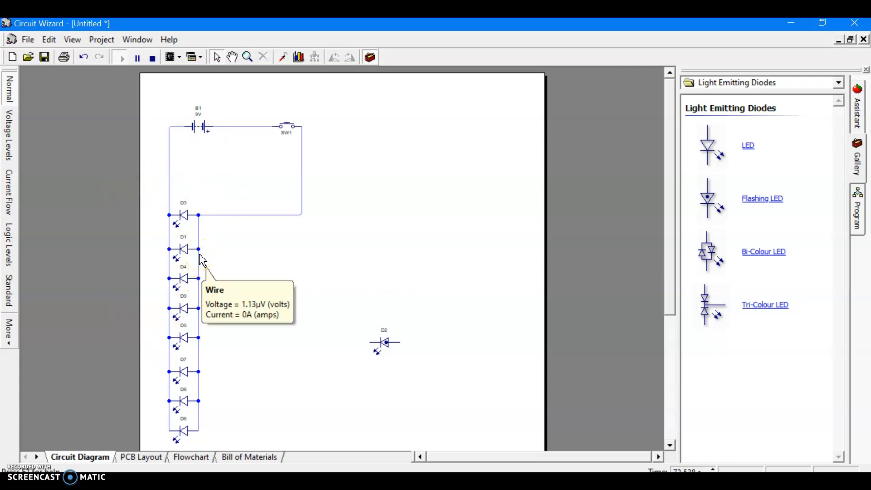
left_click(62, 391)
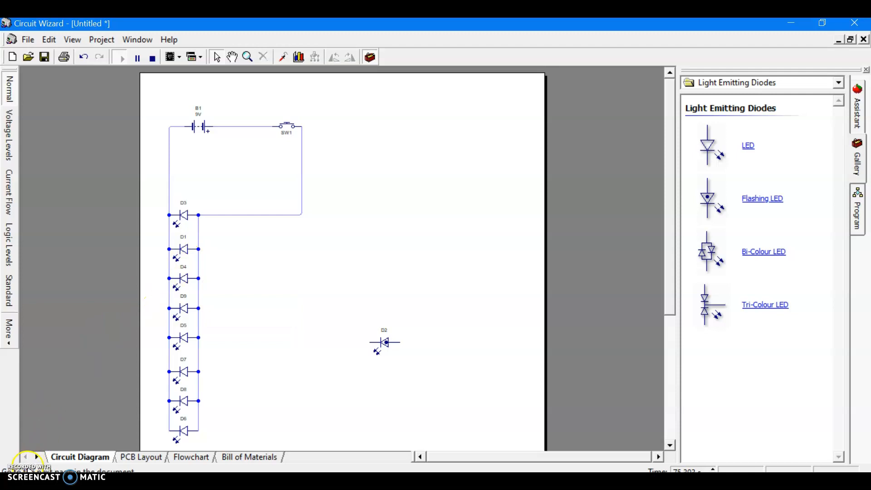